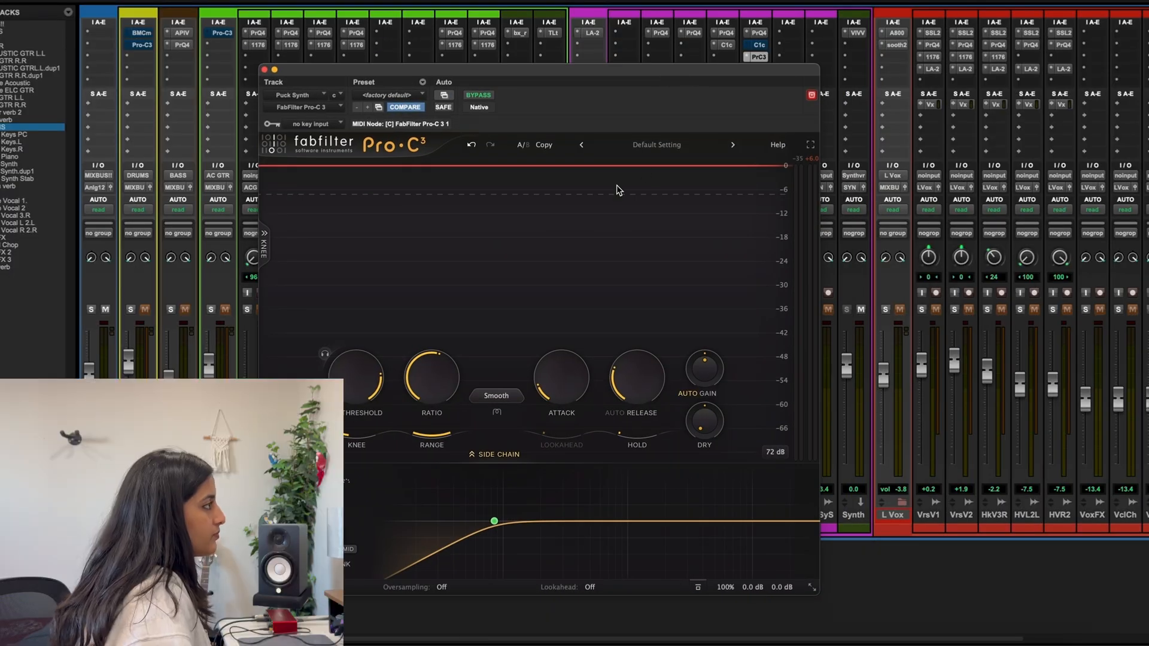
# Audition the Puck Synth track through the Pro-C 3 compressor, stop playback, and open the compression style list
pyautogui.press('space')
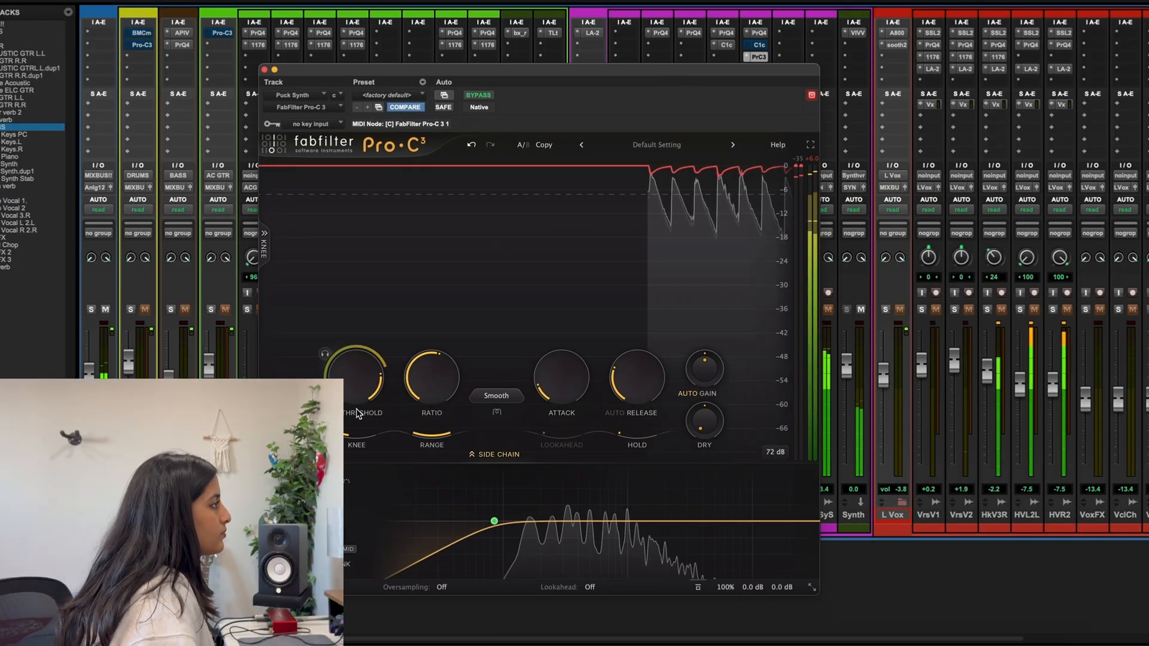
pyautogui.moveTo(359, 401)
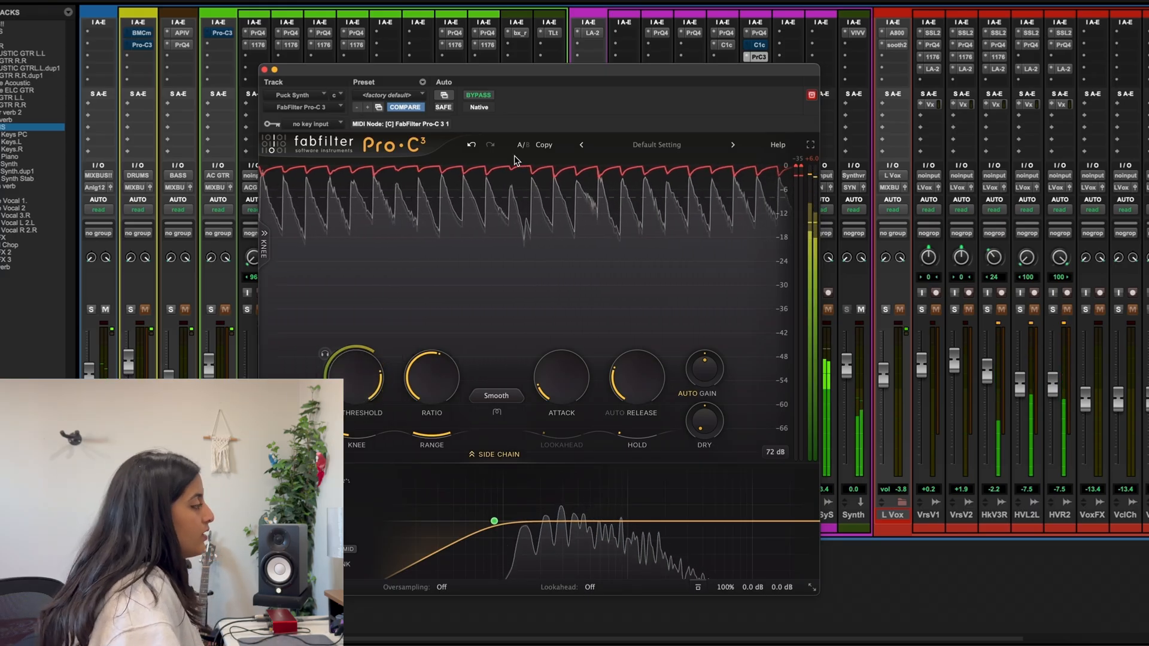
pyautogui.press('space')
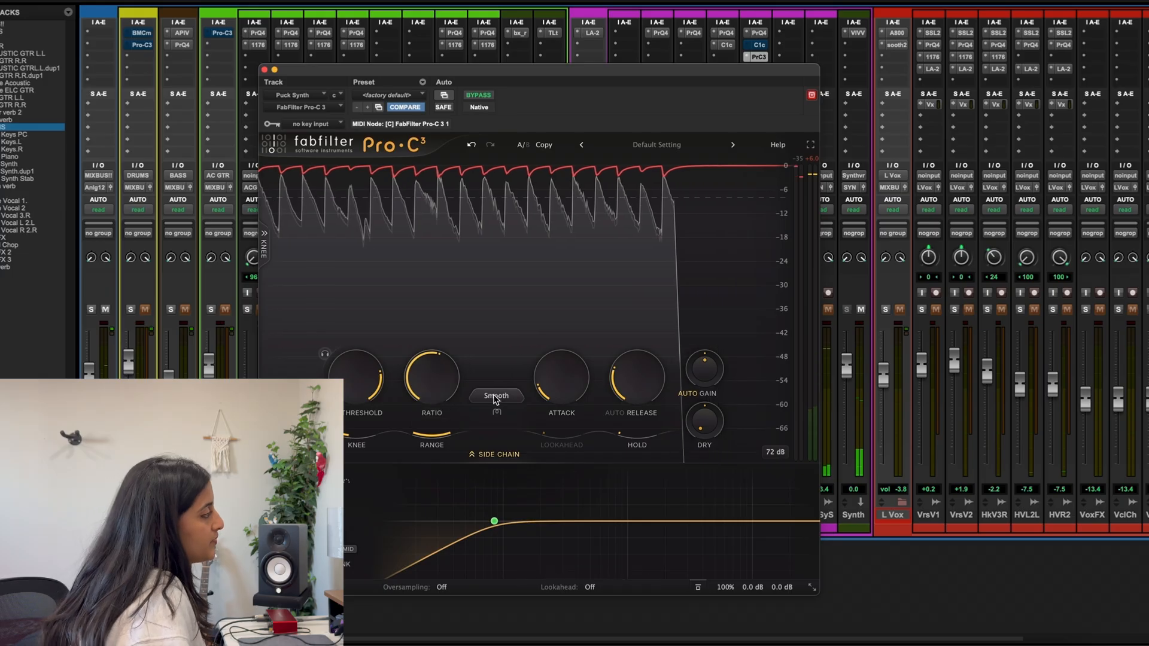
pyautogui.click(495, 396)
pyautogui.moveTo(494, 419)
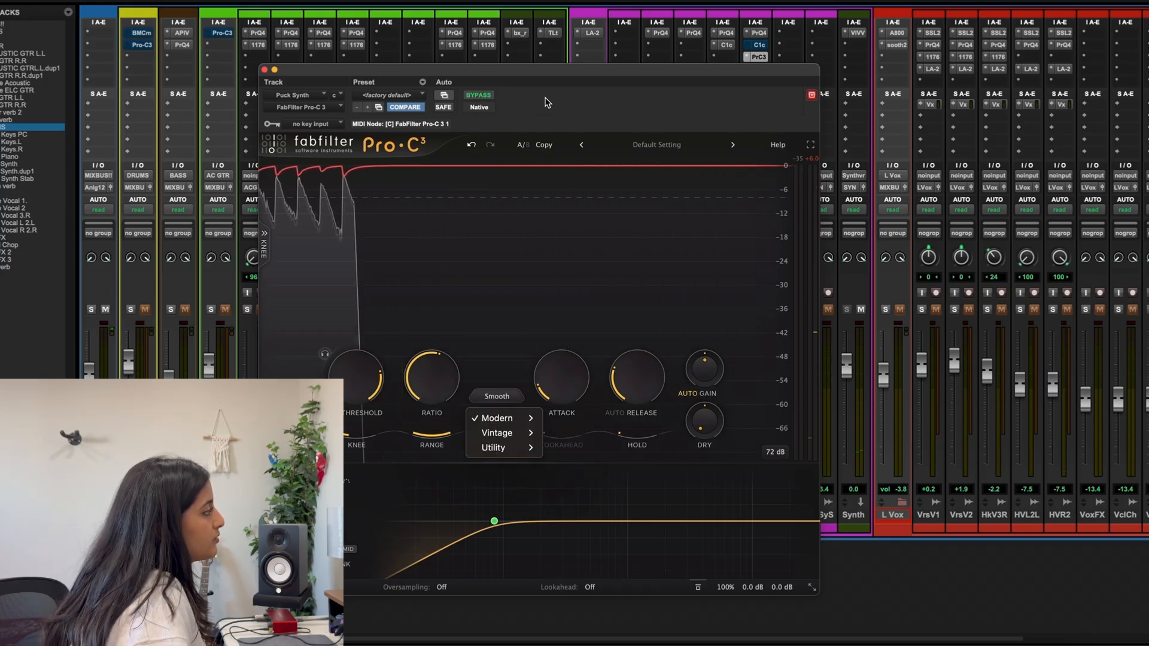
# Reset the compressor to its factory default preset and set the compression style to Smooth from the Modern group
pyautogui.click(387, 95)
pyautogui.click(387, 96)
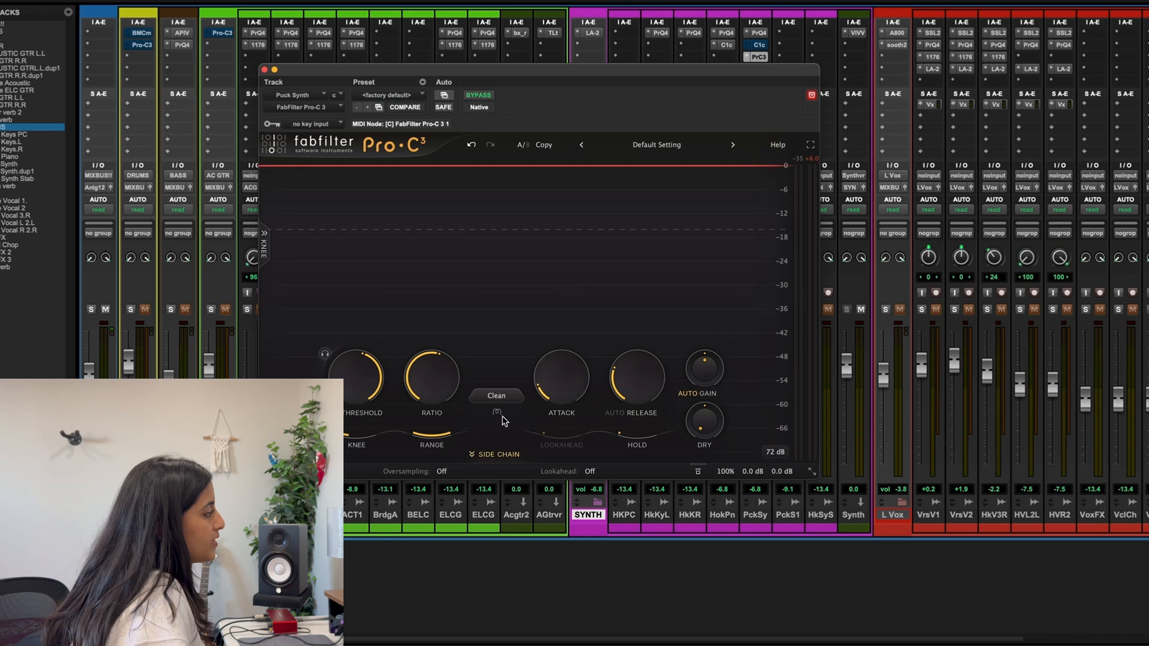
pyautogui.click(508, 397)
pyautogui.moveTo(517, 424)
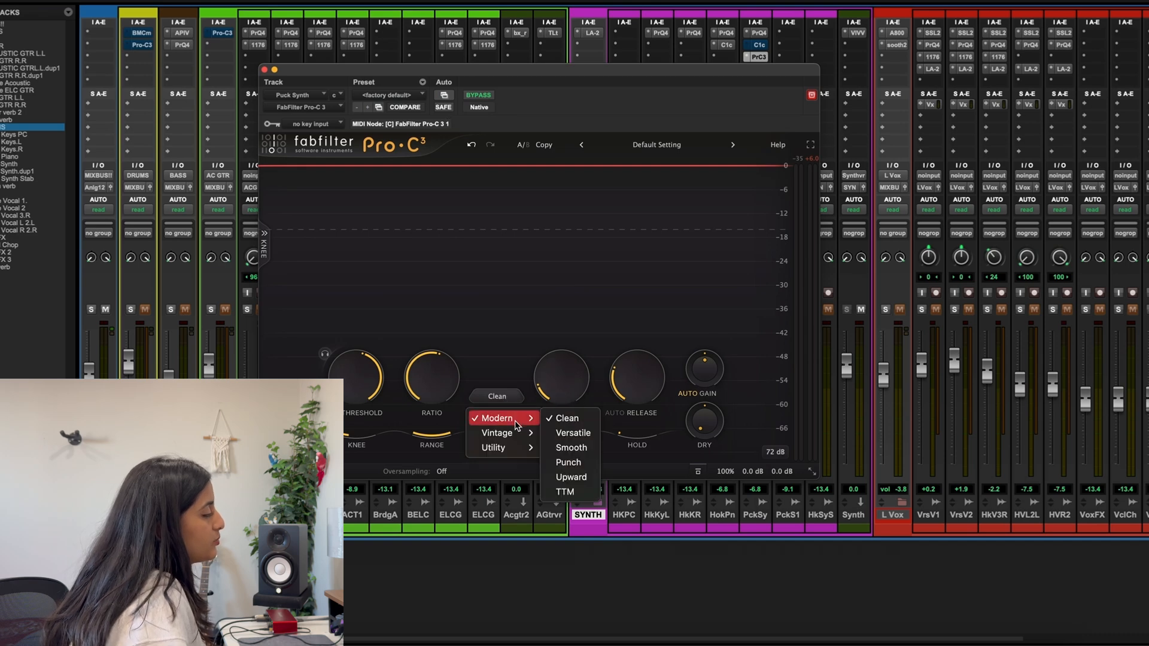
pyautogui.click(566, 446)
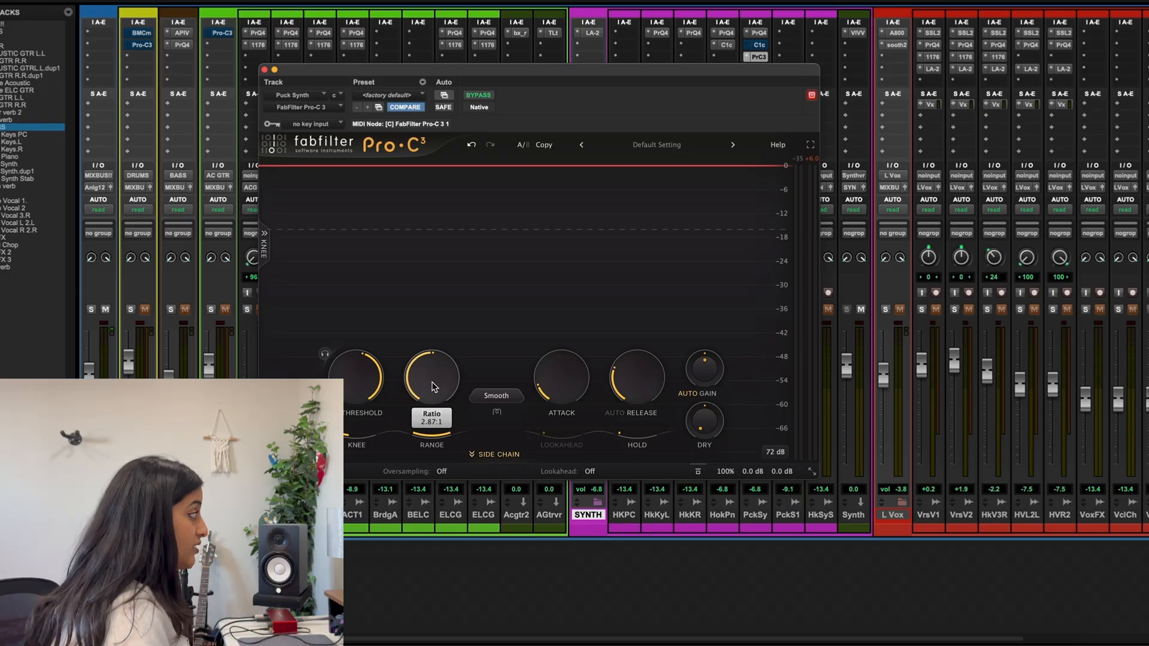
# Set the side chain trigger to Host sync and audition the 1/4 Note pulses on the synth
pyautogui.click(496, 395)
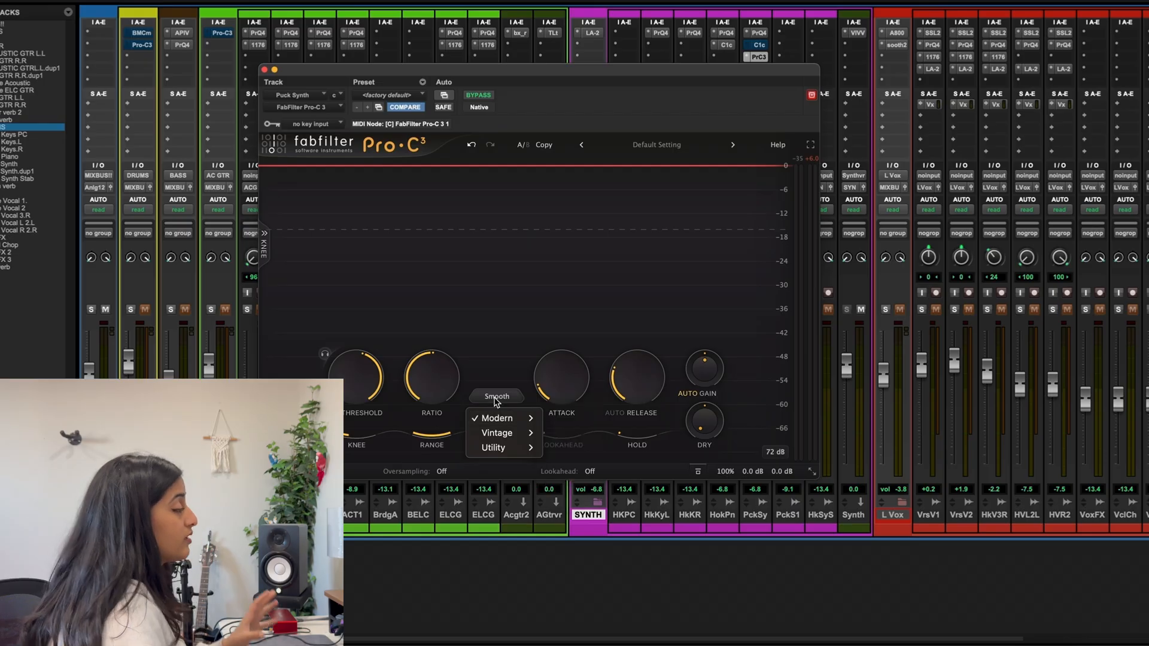
pyautogui.moveTo(388, 22)
pyautogui.mouseDown()
pyautogui.moveTo(445, 34)
pyautogui.moveTo(399, 42)
pyautogui.mouseUp()
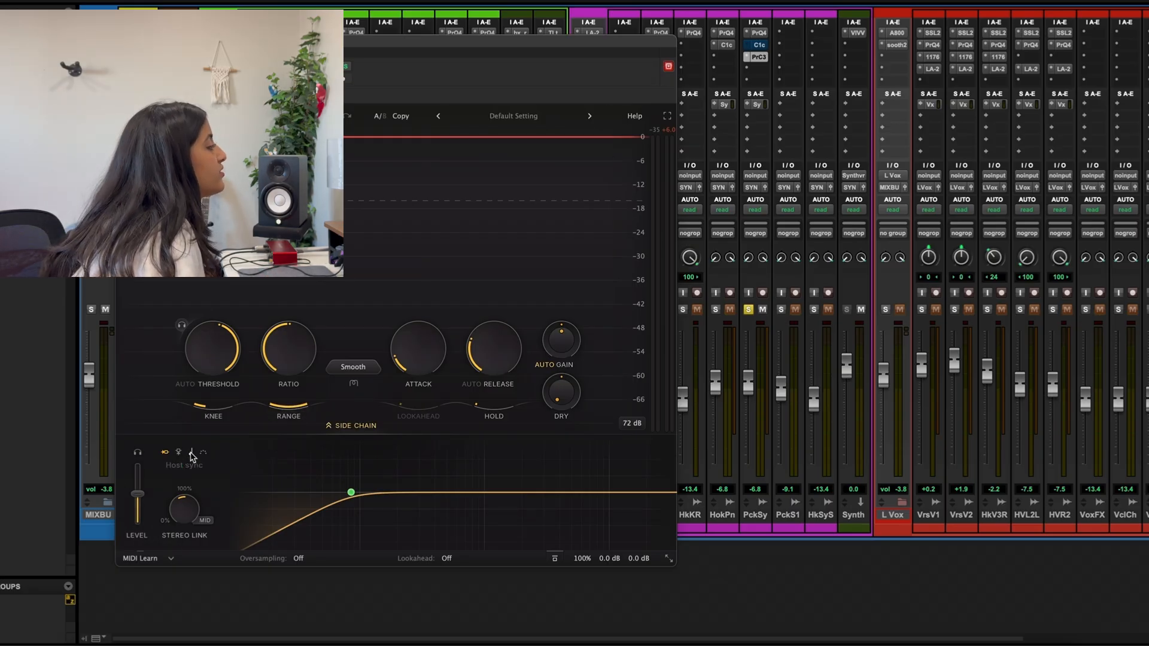
pyautogui.click(191, 453)
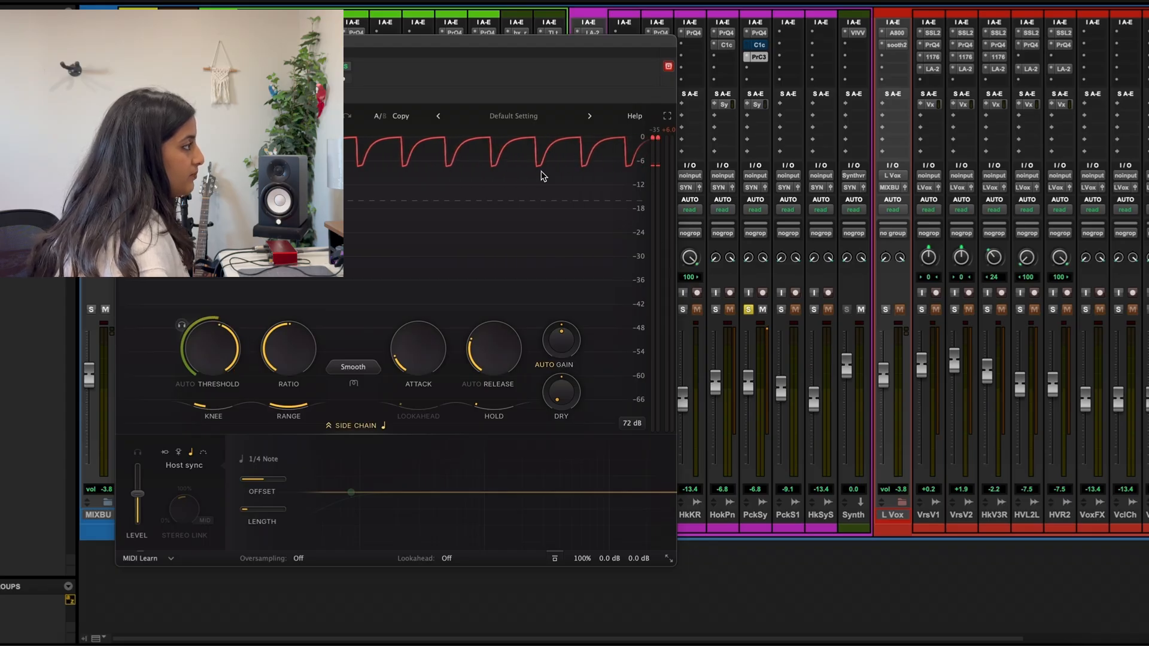
pyautogui.press('space')
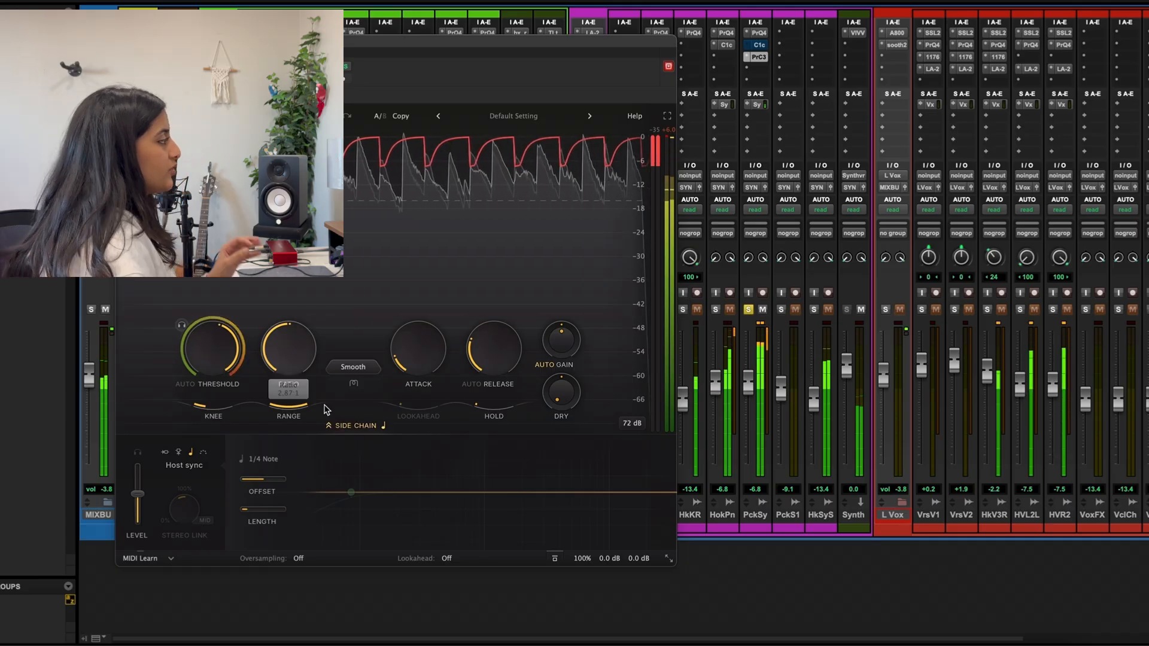
pyautogui.press('space')
pyautogui.moveTo(331, 422)
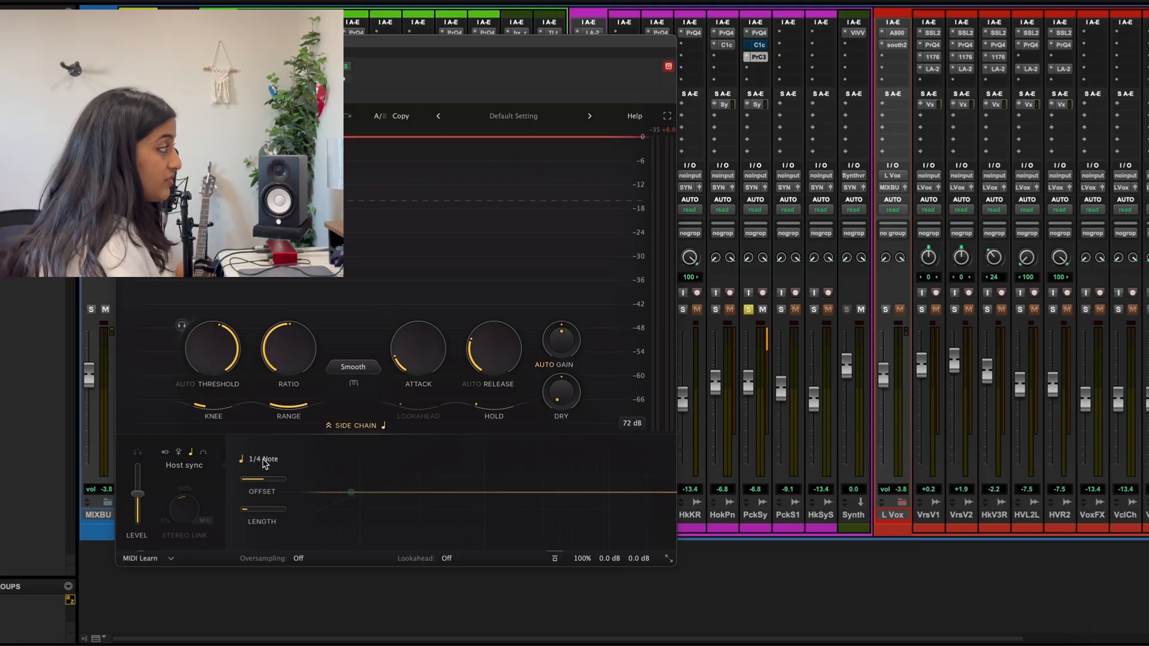
# Audition the host sync rate at 1/2 Note and 1/8 Note during playback, and return it to 1/4 Note
pyautogui.press('space')
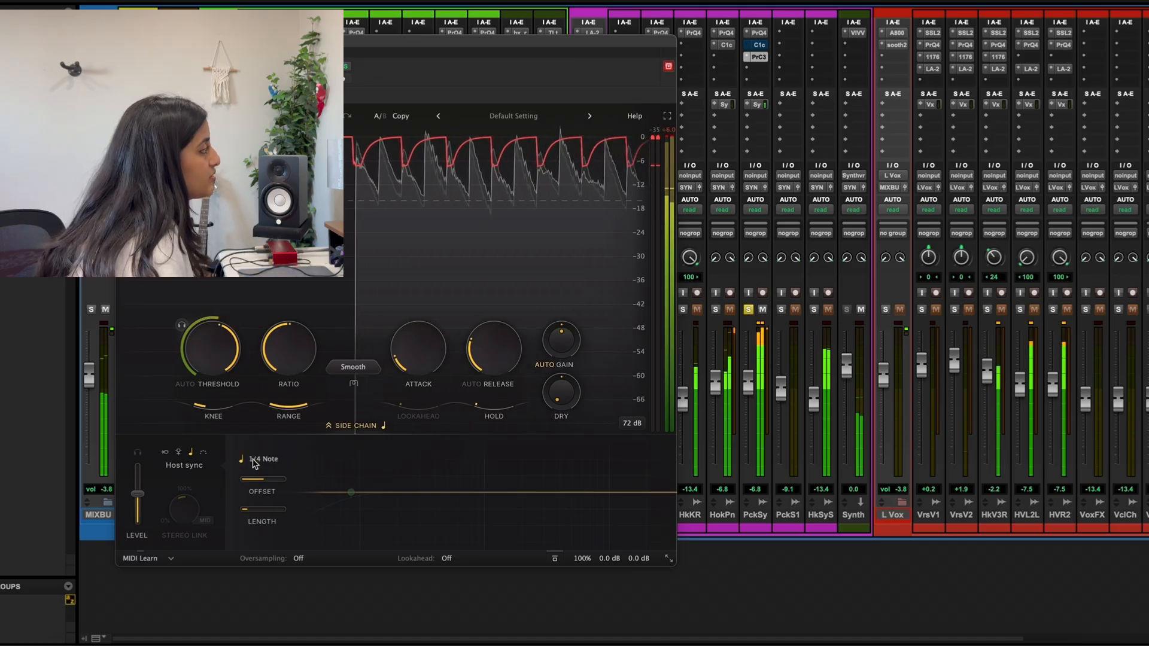
pyautogui.click(257, 460)
pyautogui.click(261, 359)
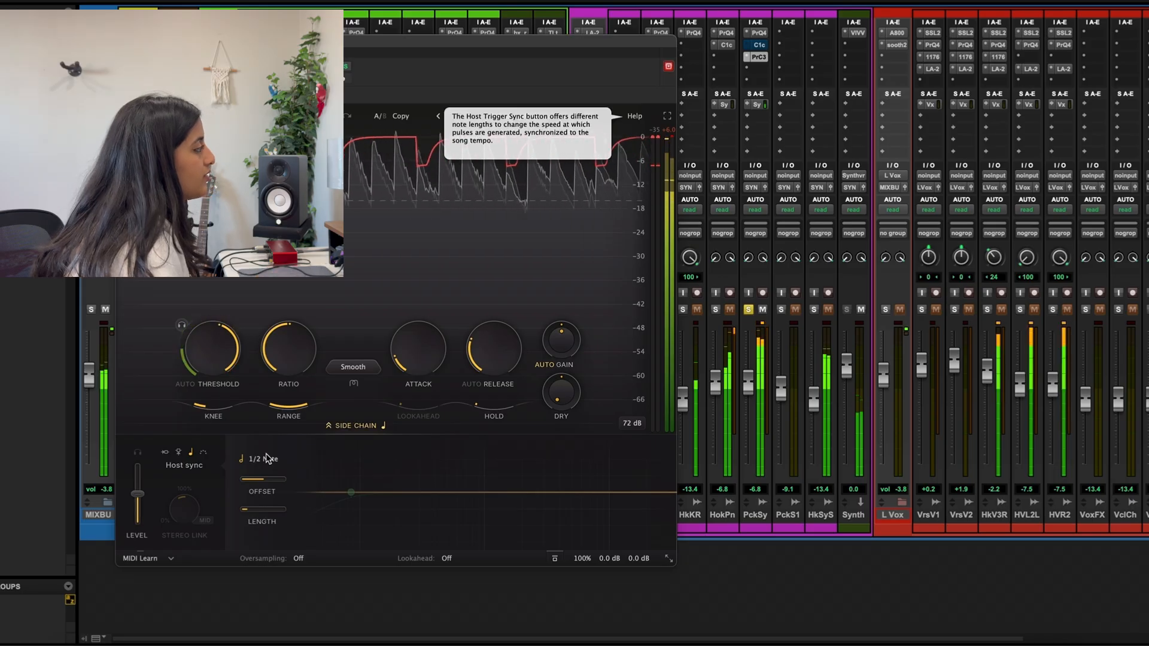
pyautogui.click(265, 461)
pyautogui.click(260, 389)
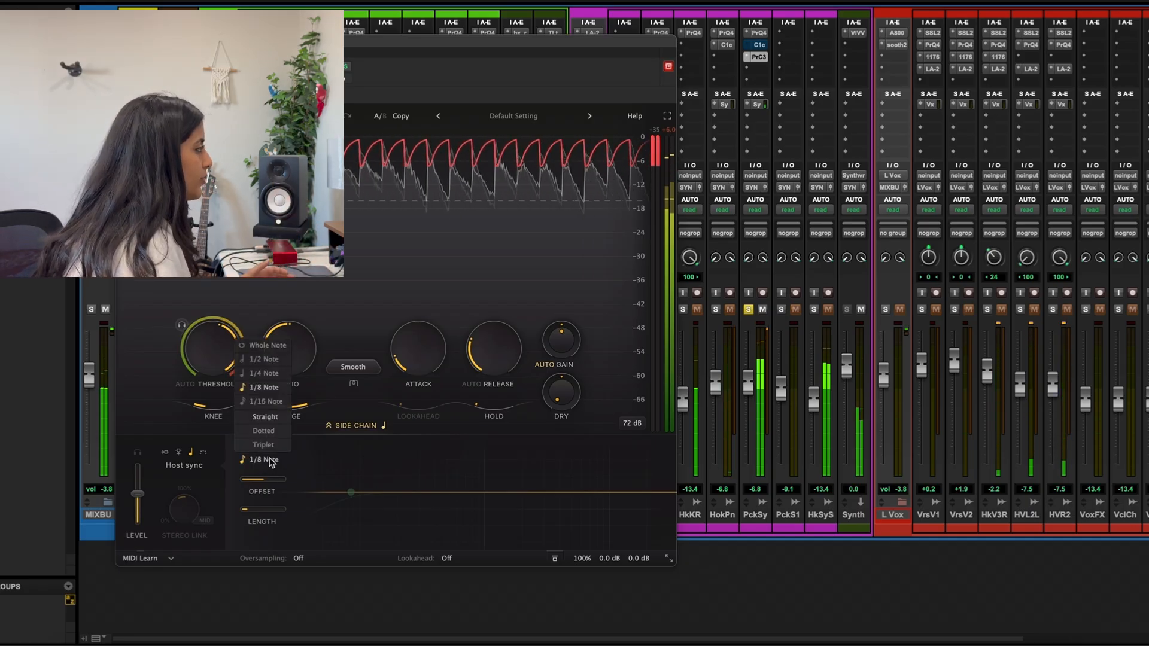
pyautogui.click(264, 373)
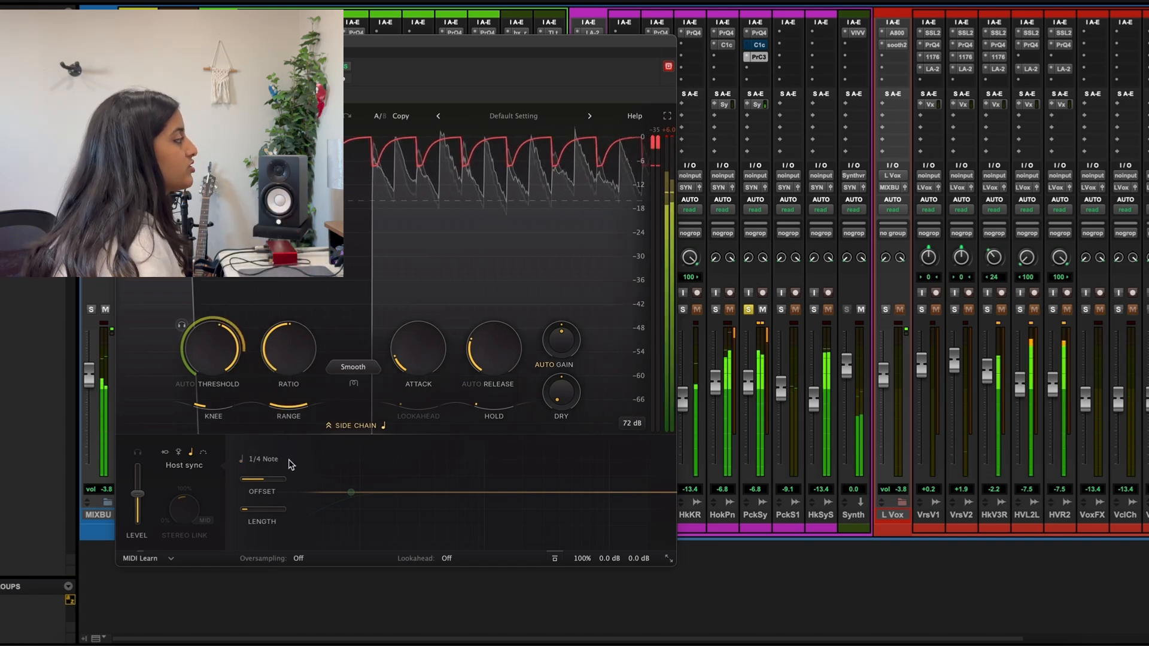
# Stop playback and switch the side chain trigger from Host sync back to its default source
pyautogui.press('space')
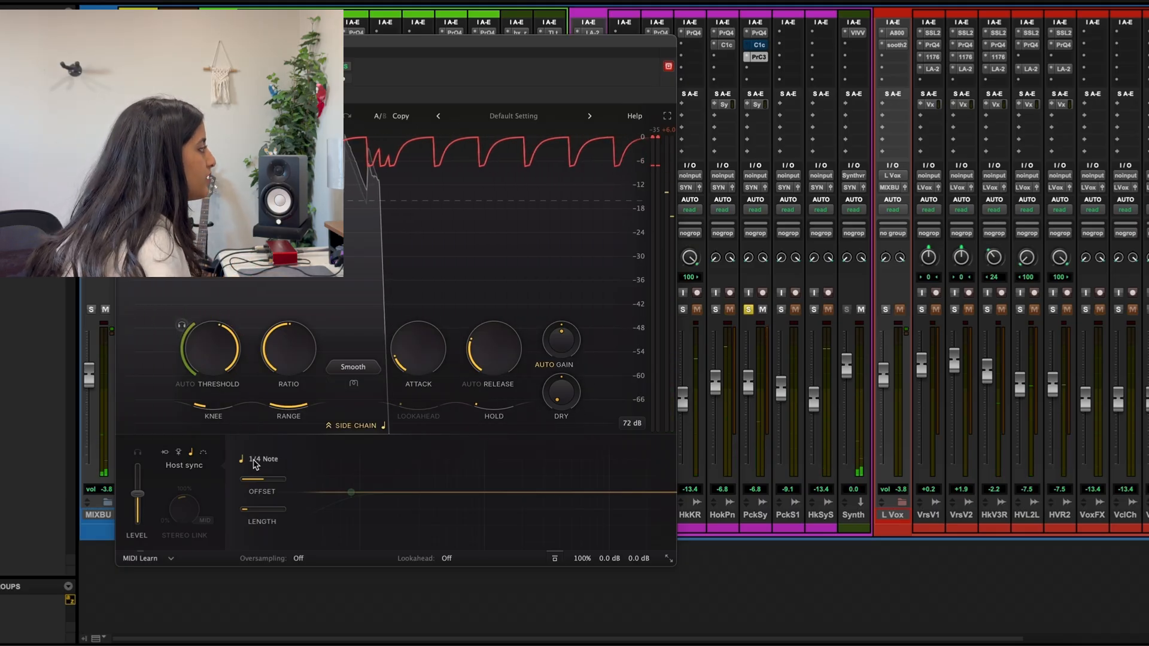
pyautogui.click(254, 459)
pyautogui.click(164, 452)
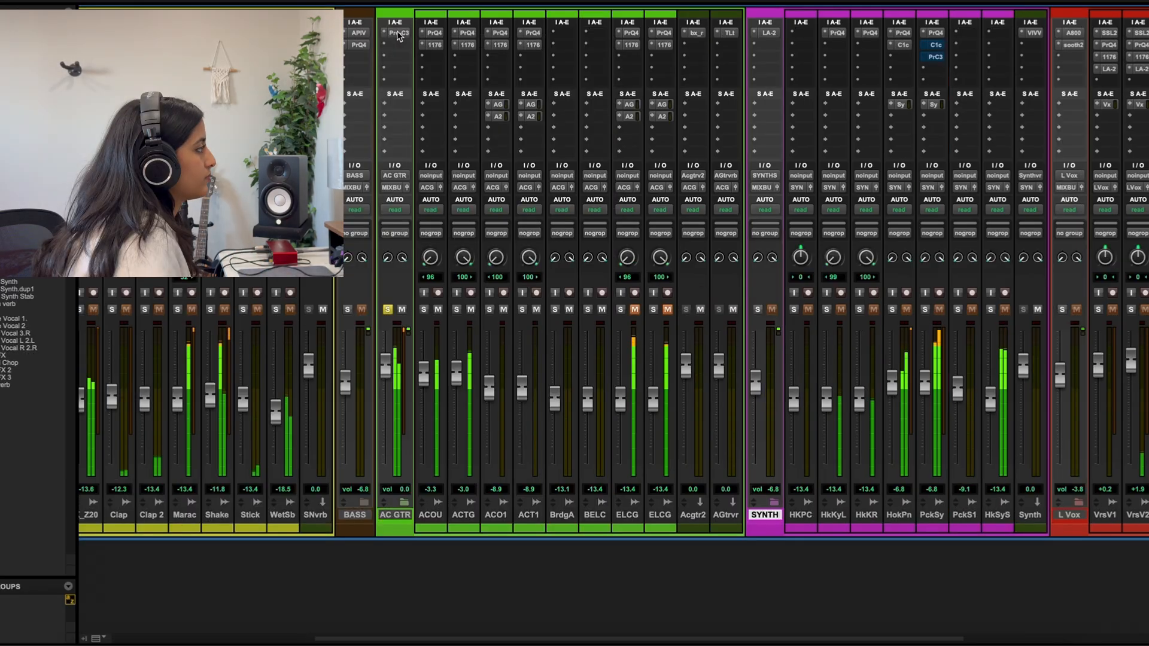
# Open the Pro-C 3 on the AC GTR bus and audition the guitars with its Upward compression style
pyautogui.click(396, 33)
pyautogui.moveTo(489, 61); pyautogui.dragTo(426, 100)
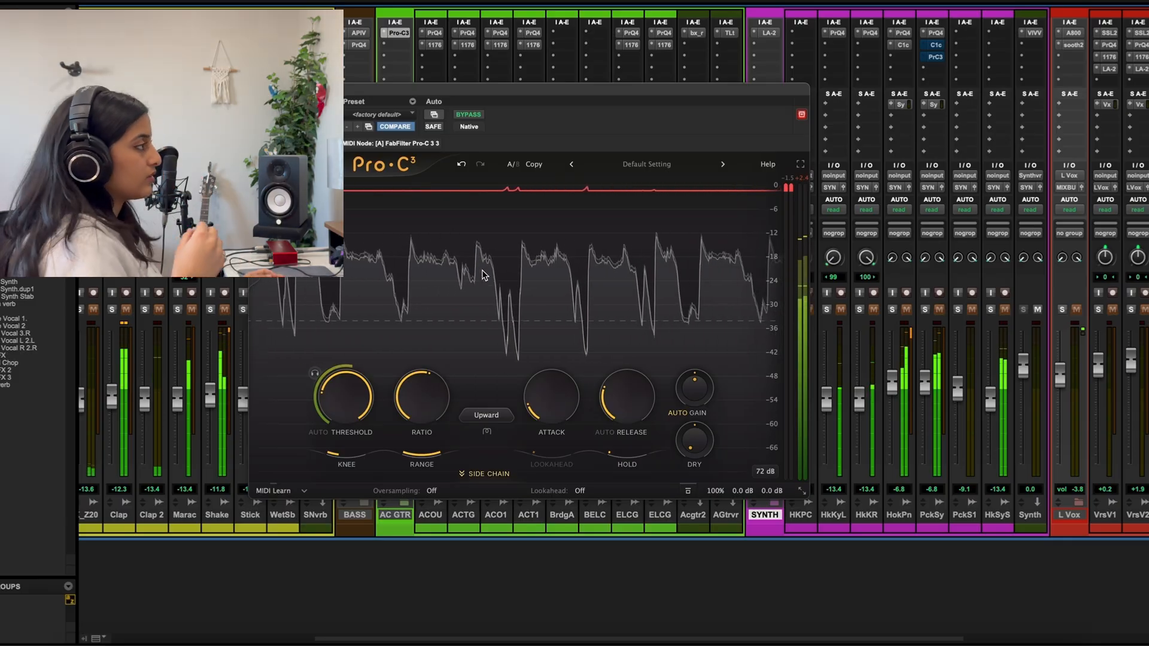
pyautogui.press('space')
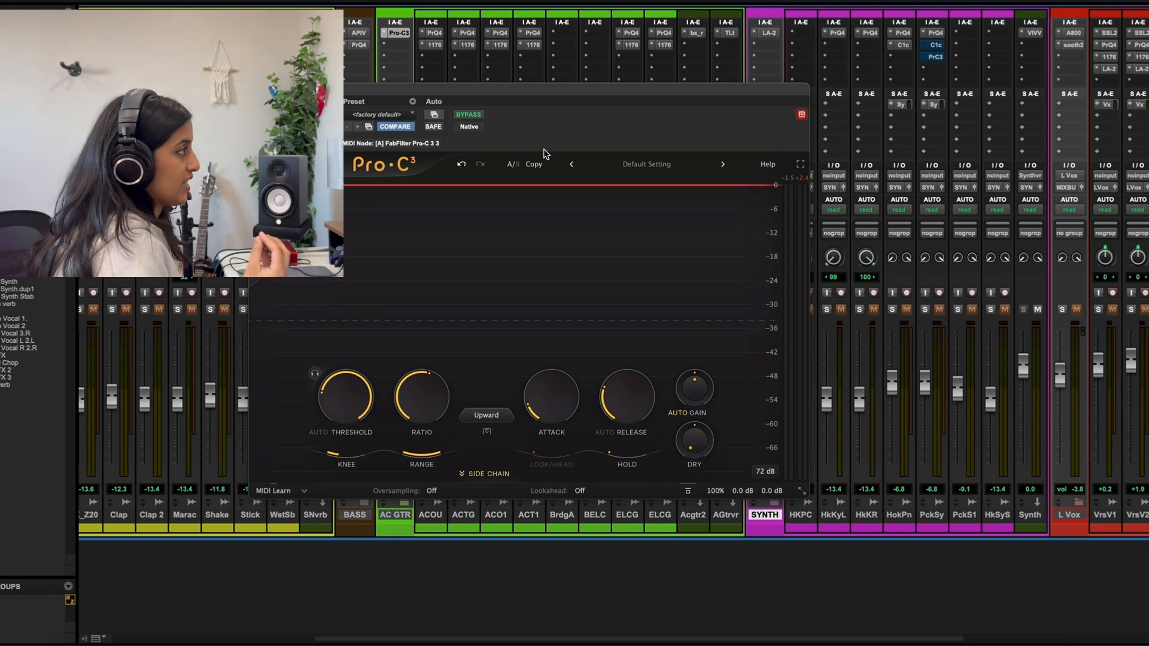
pyautogui.press('space')
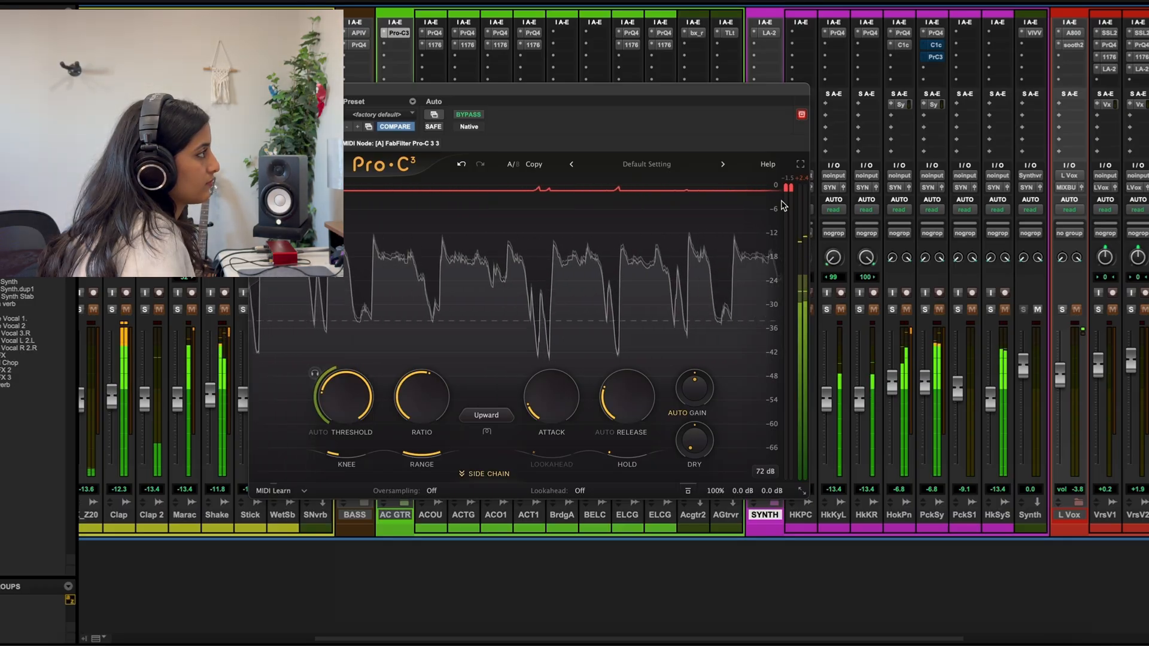
pyautogui.press('space')
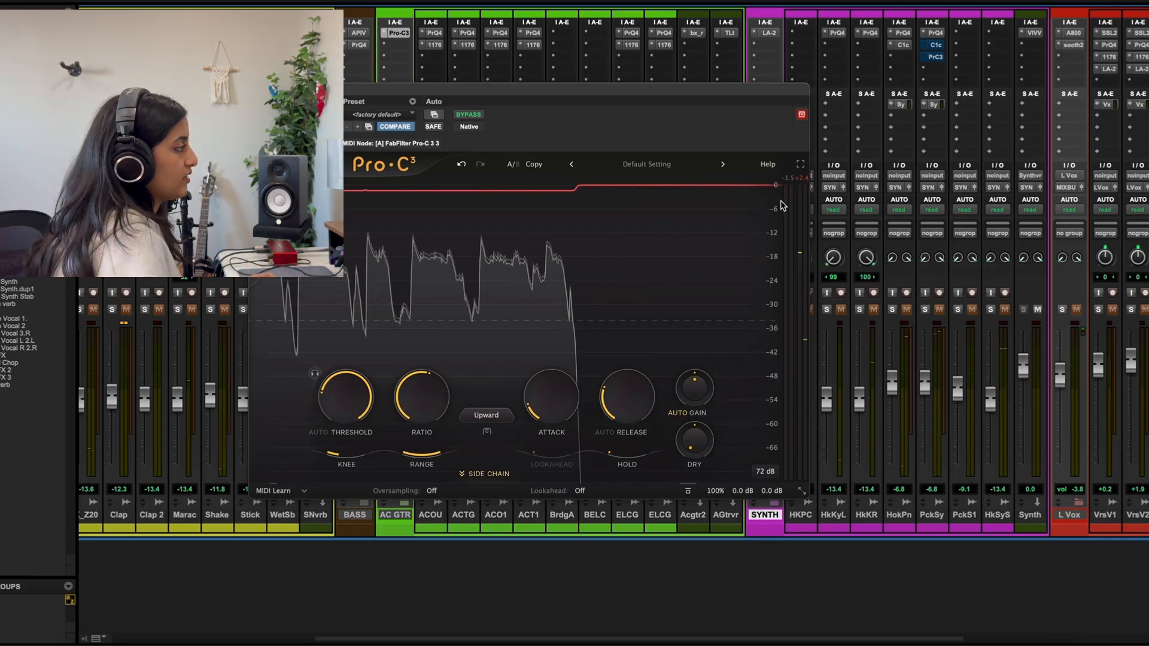
# Change the guitar compressor's style from Upward to TTM in the Modern group
pyautogui.click(499, 418)
pyautogui.click(497, 418)
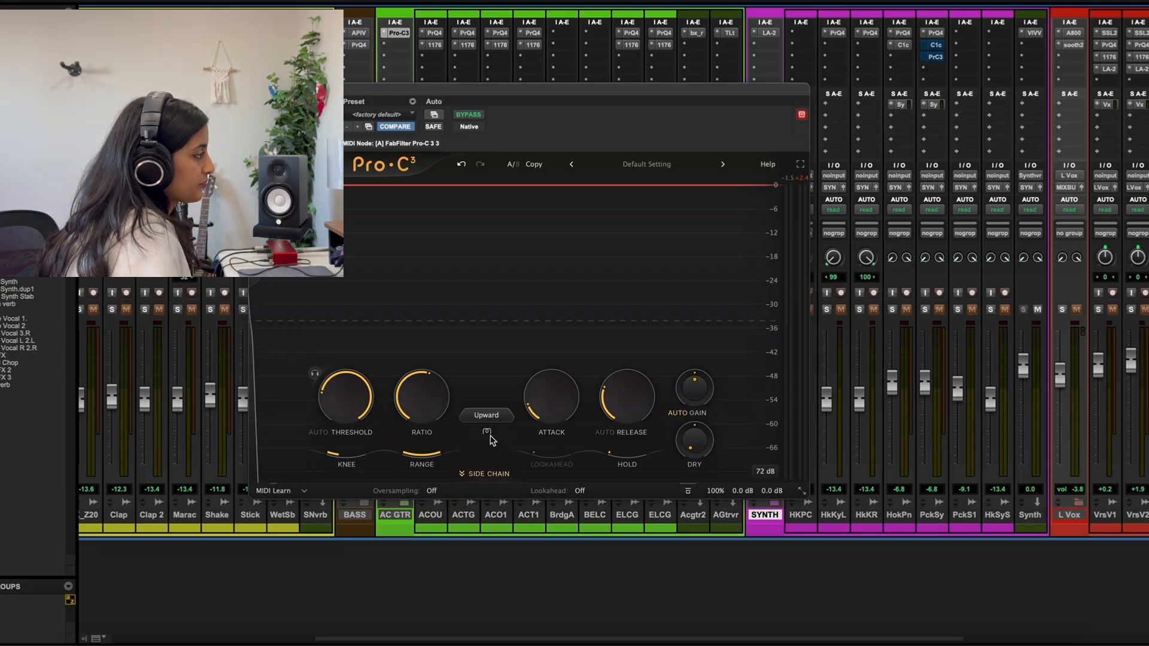
pyautogui.click(492, 418)
pyautogui.moveTo(517, 441)
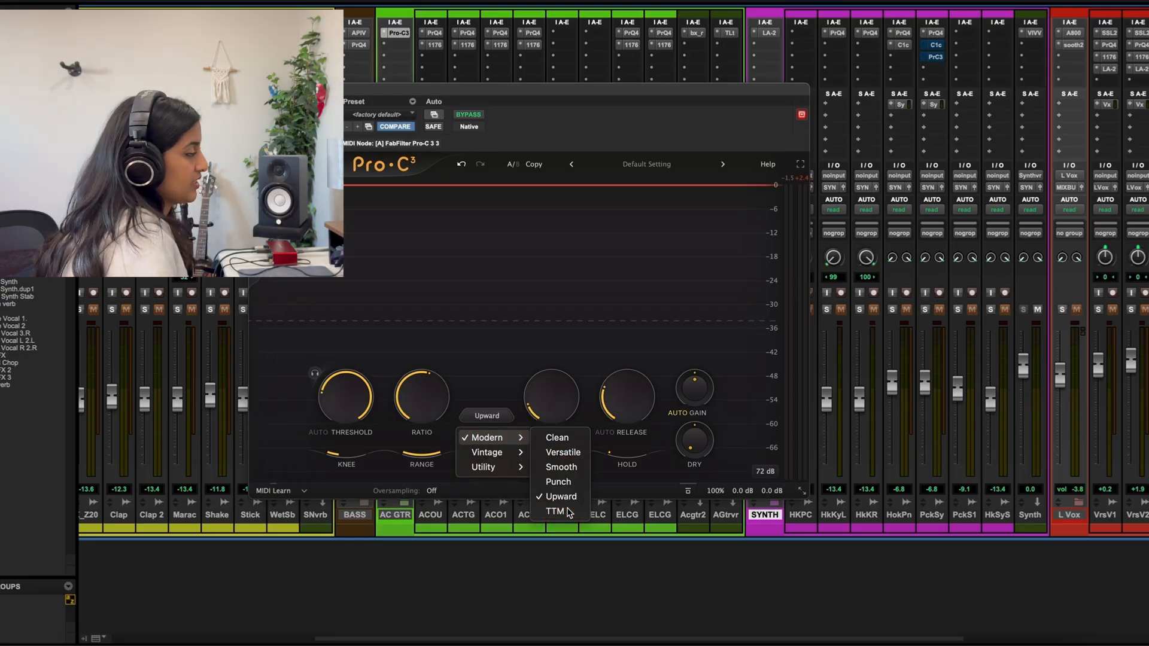
pyautogui.click(568, 513)
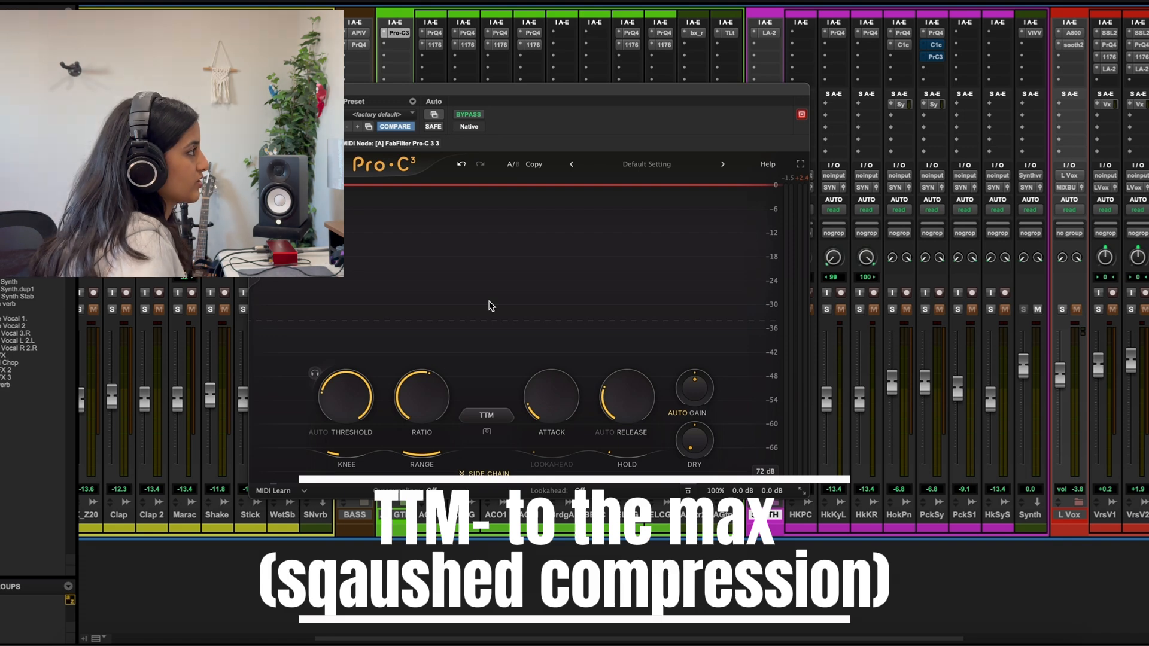
# Audition the TTM compression on the guitars while lowering the threshold to about -39 dB, and stop playback
pyautogui.press('space')
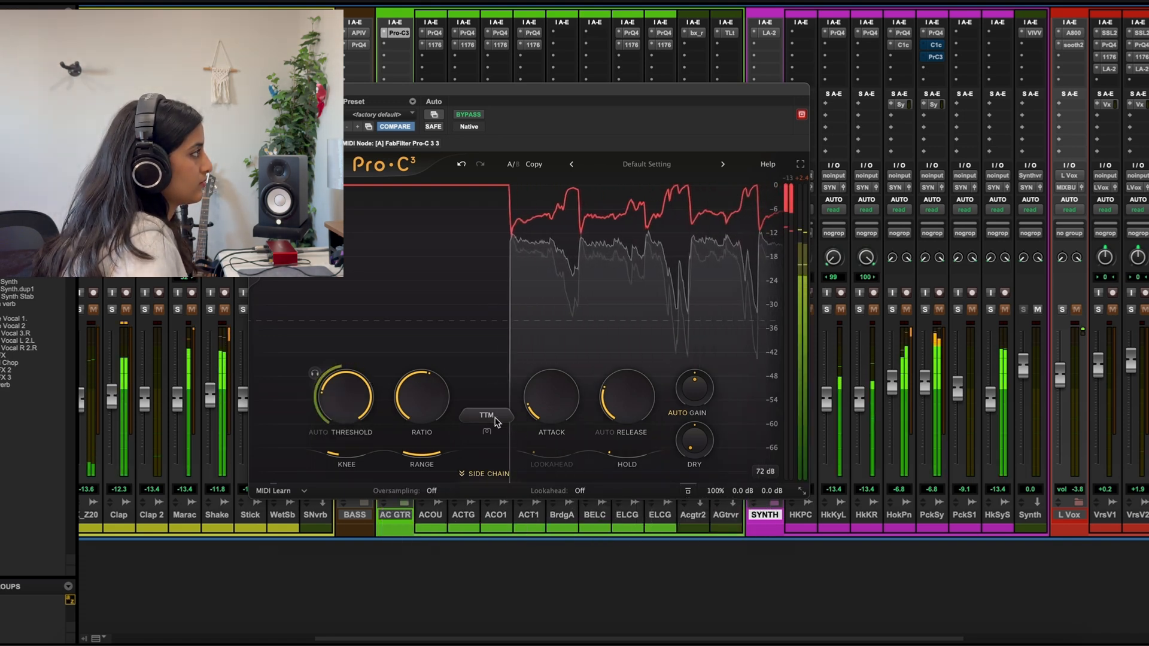
pyautogui.moveTo(349, 386)
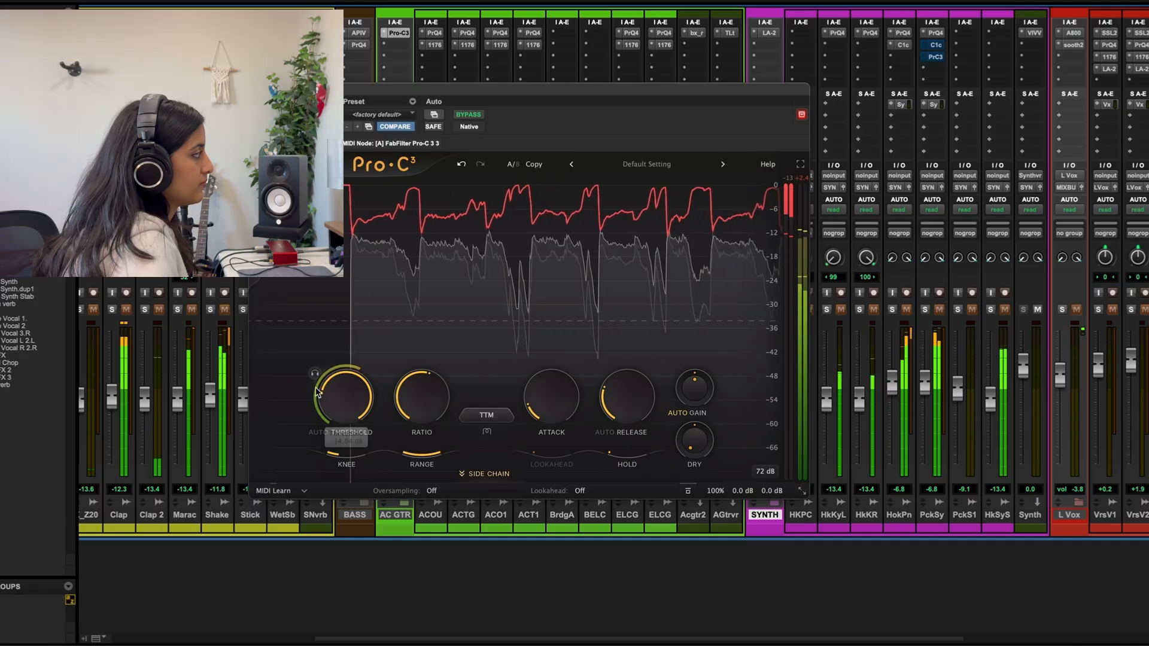
pyautogui.moveTo(349, 387); pyautogui.dragTo(349, 395)
pyautogui.press('space')
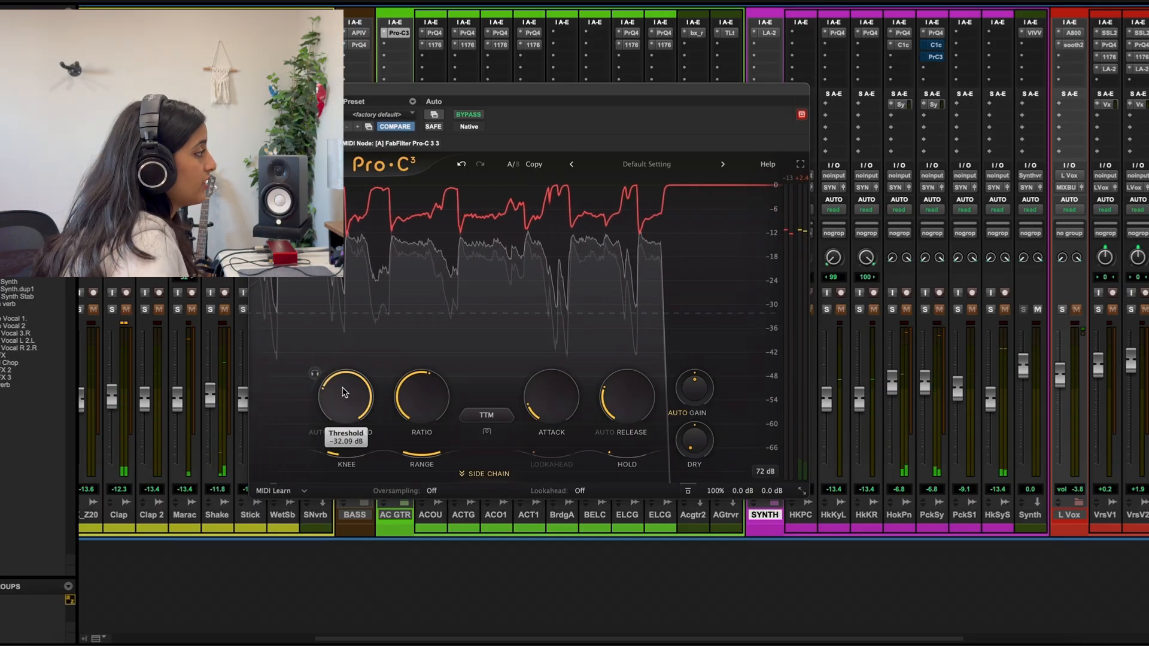
# Set the guitar compressor's style to Clean and raise the threshold to about -24 dB during playback
pyautogui.click(499, 415)
pyautogui.moveTo(488, 438)
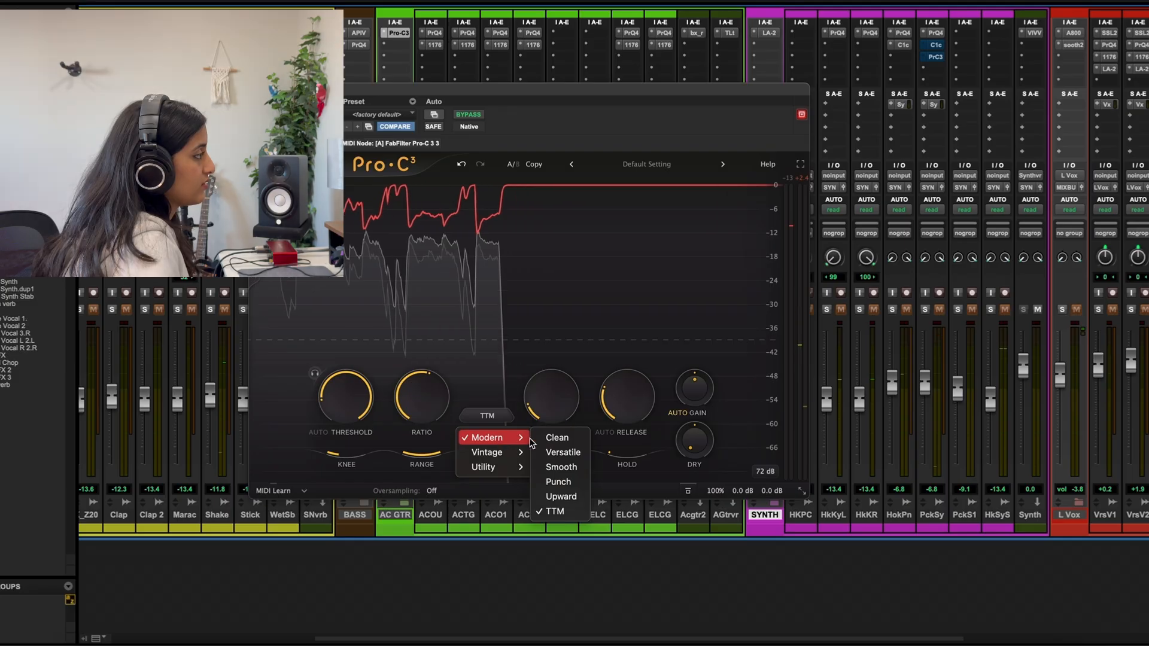
pyautogui.click(556, 437)
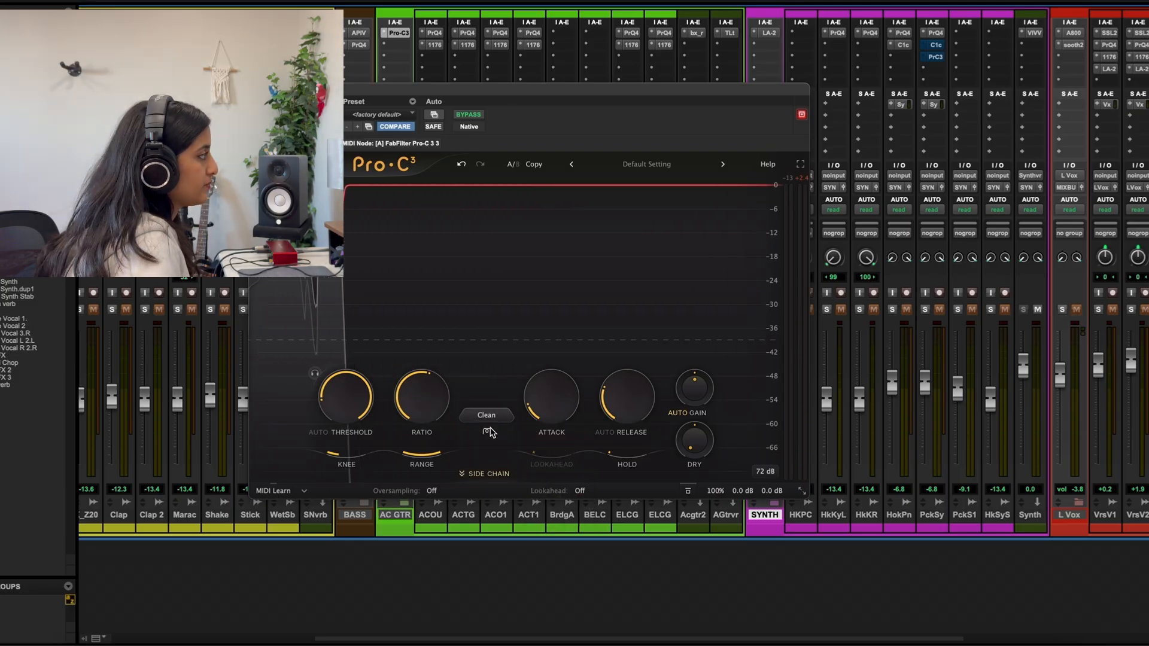
pyautogui.press('space')
pyautogui.moveTo(345, 397); pyautogui.dragTo(380, 329)
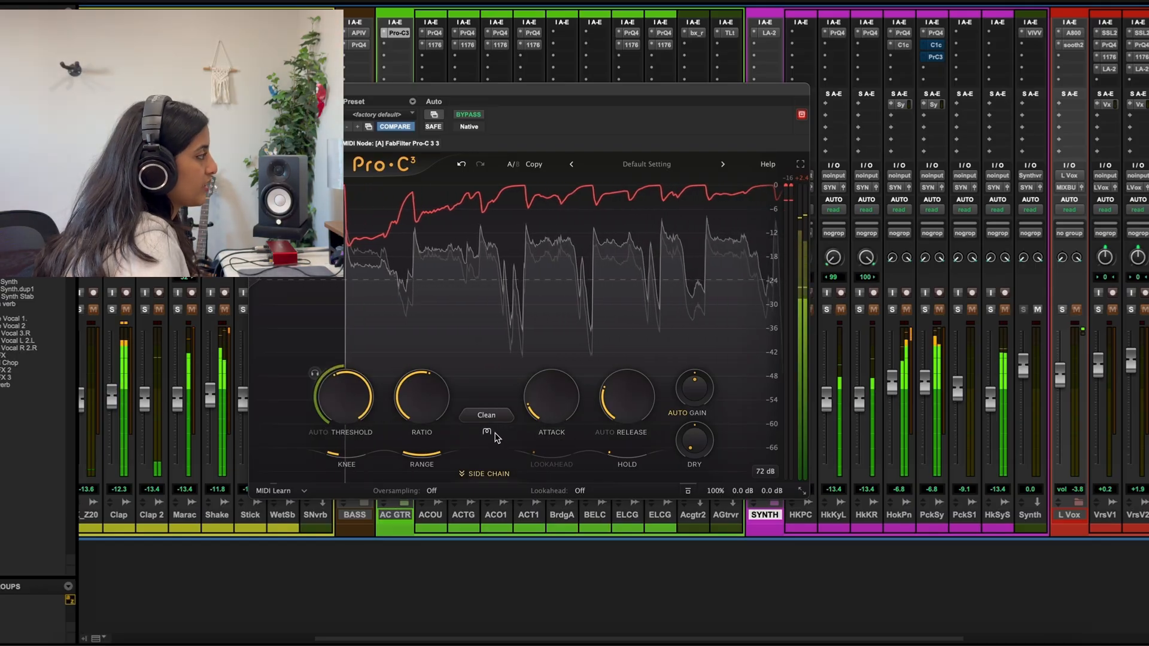
# Enable the Tube character mode, audition the guitars with the character drive at maximum, and switch the character off
pyautogui.click(488, 432)
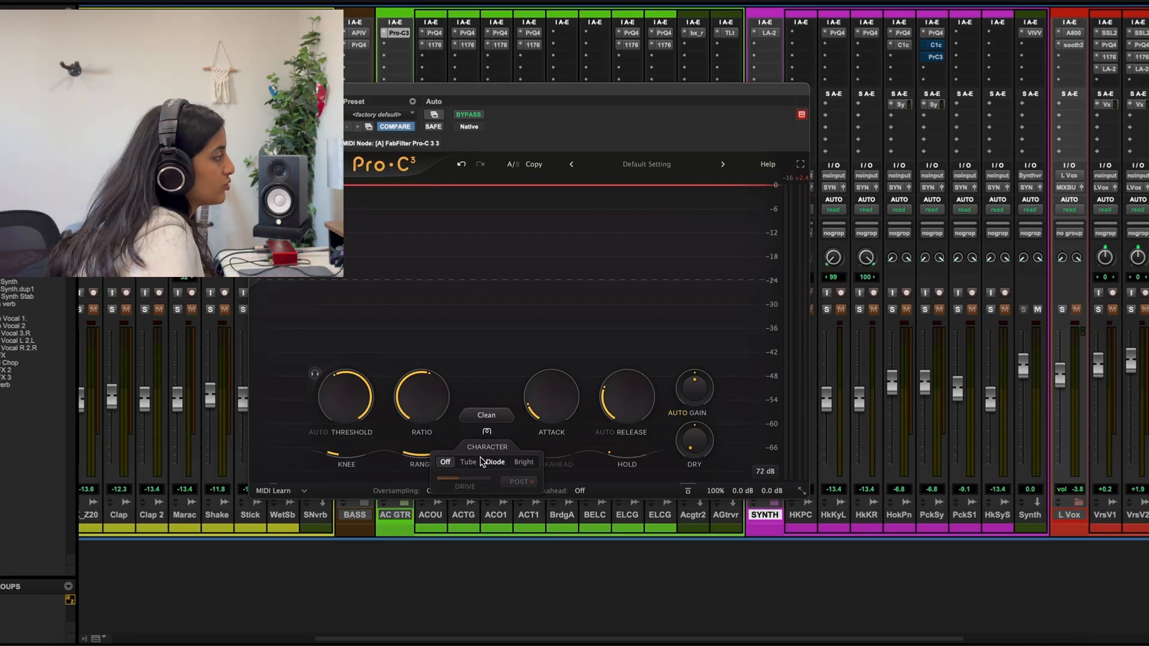
pyautogui.click(473, 464)
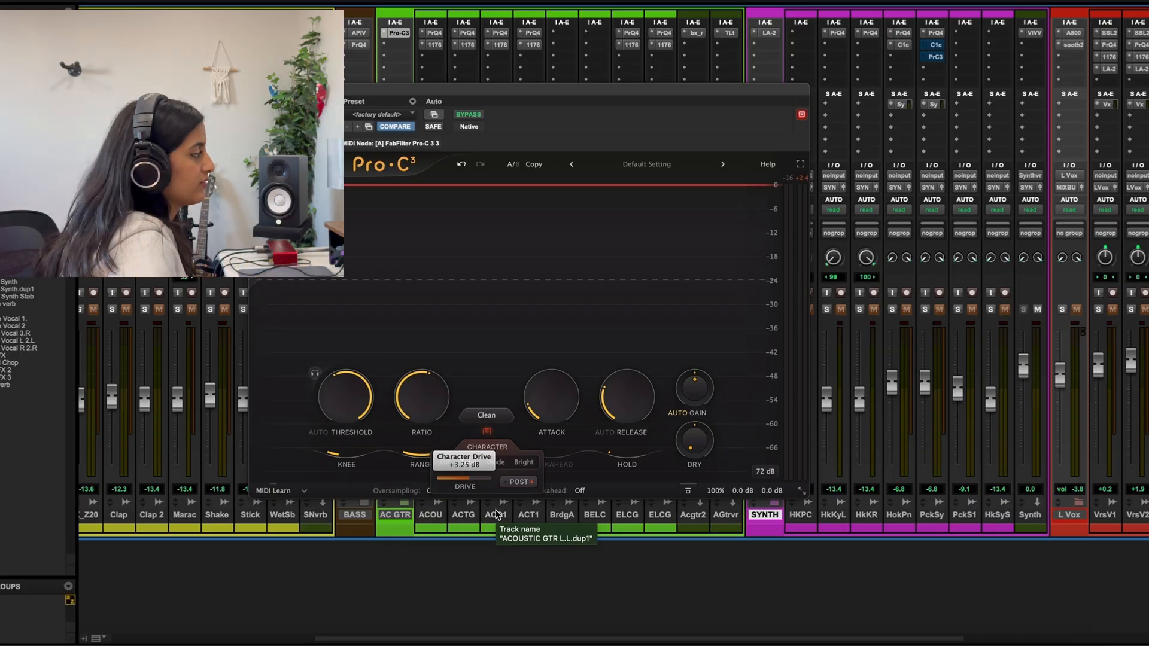
pyautogui.press('space')
pyautogui.moveTo(469, 481); pyautogui.dragTo(558, 508)
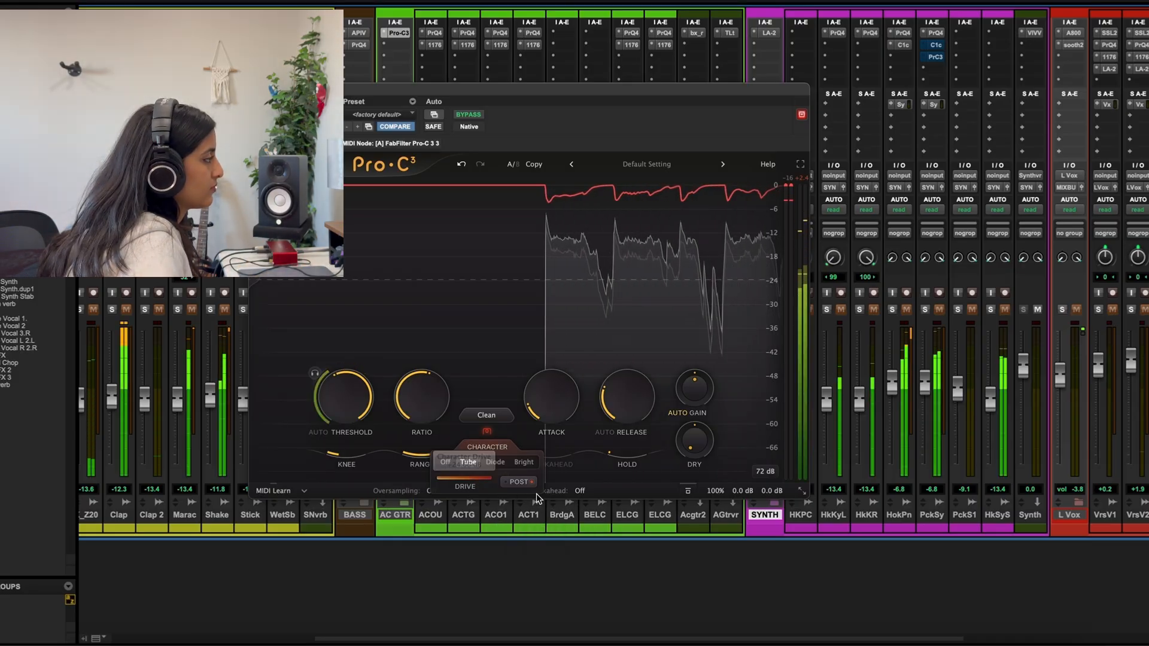
pyautogui.click(445, 462)
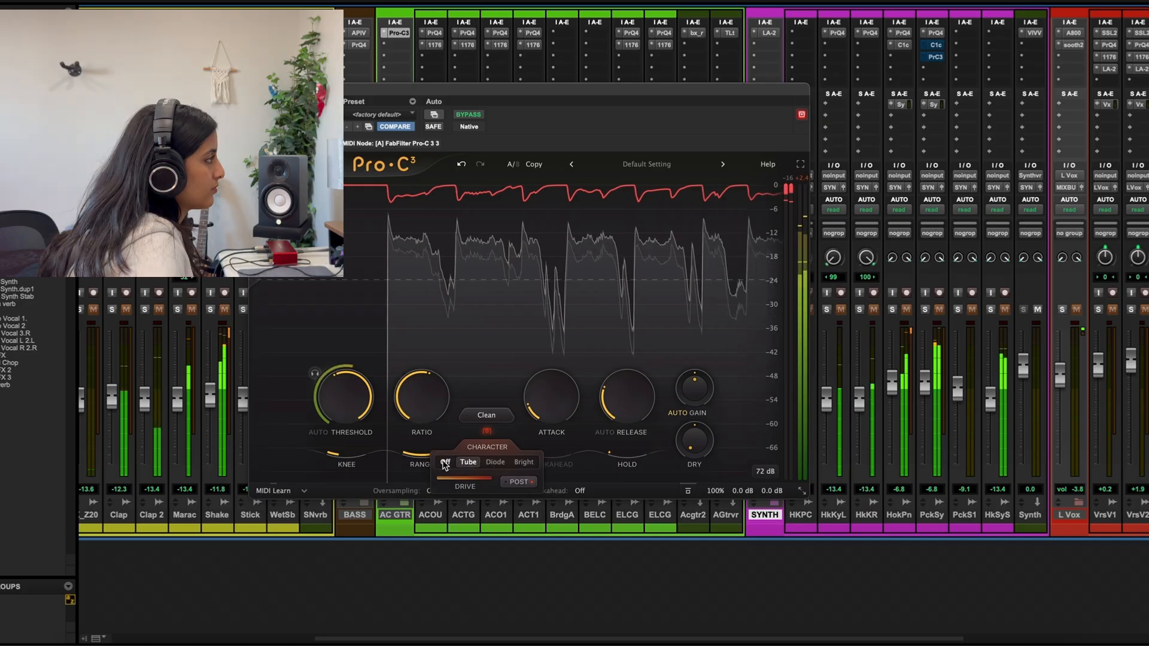
# Audition the guitars with the Tube, Diode and Bright character modes, keeping Bright with the drive lowered to about half
pyautogui.click(468, 463)
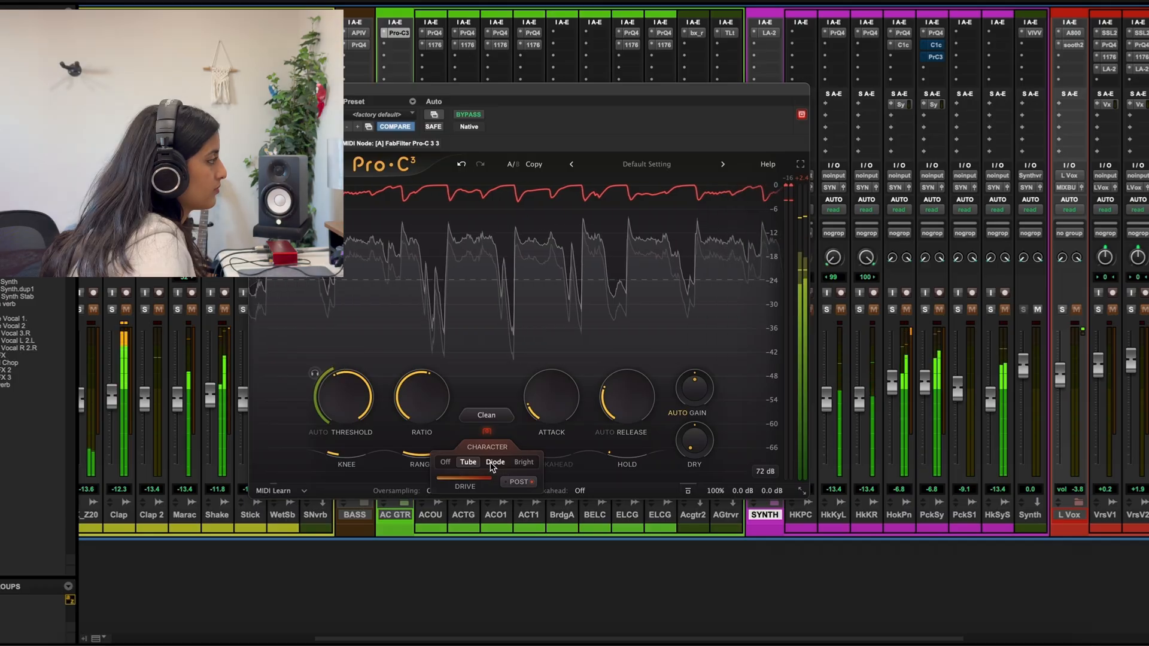
pyautogui.press('space')
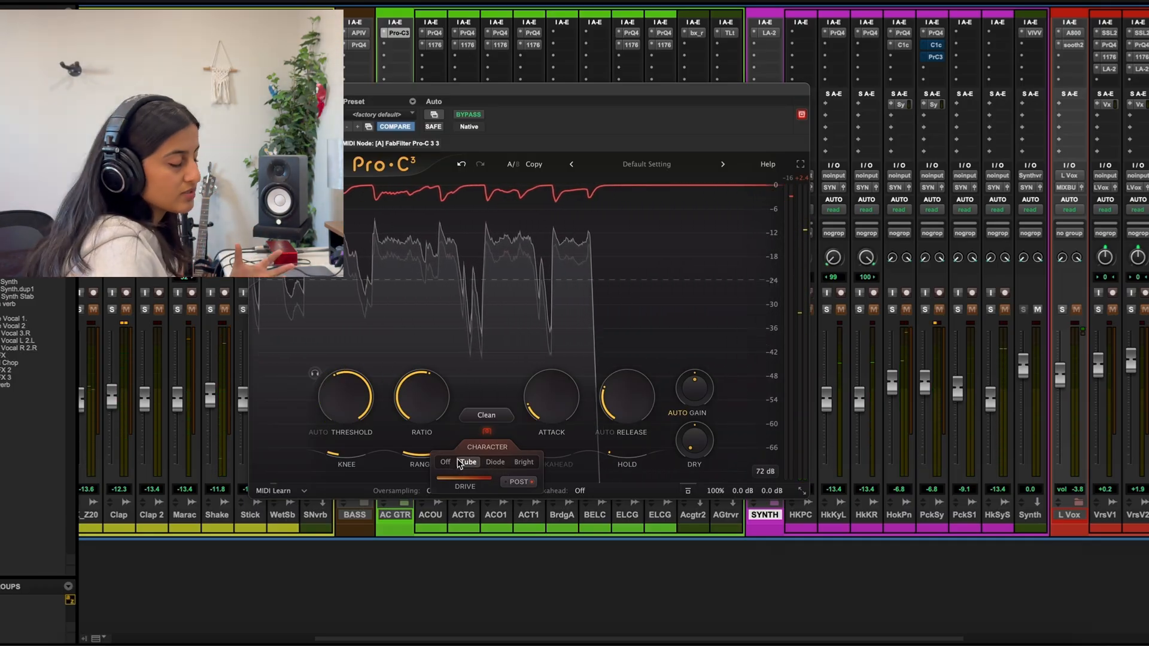
pyautogui.click(494, 462)
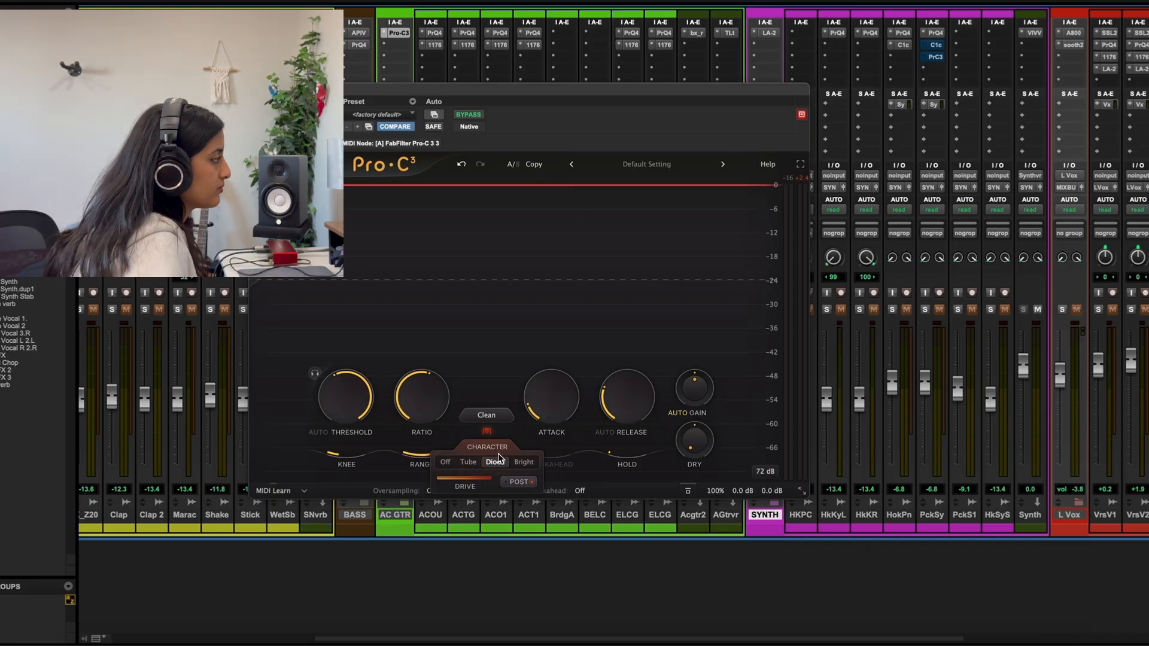
pyautogui.press('space')
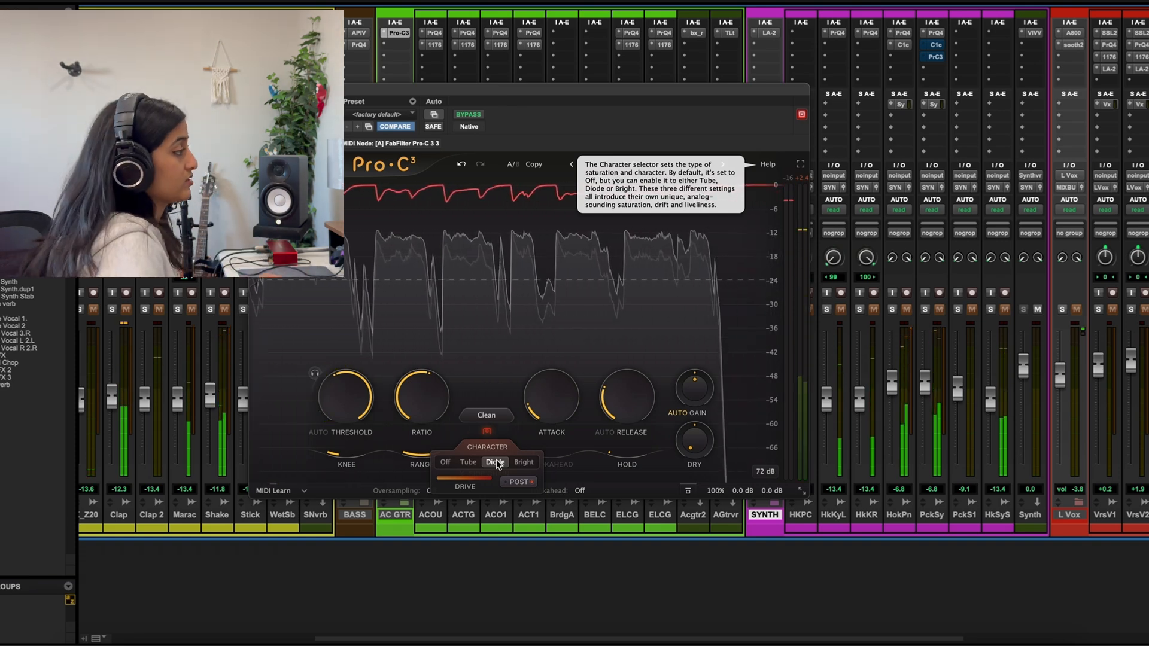
pyautogui.click(516, 462)
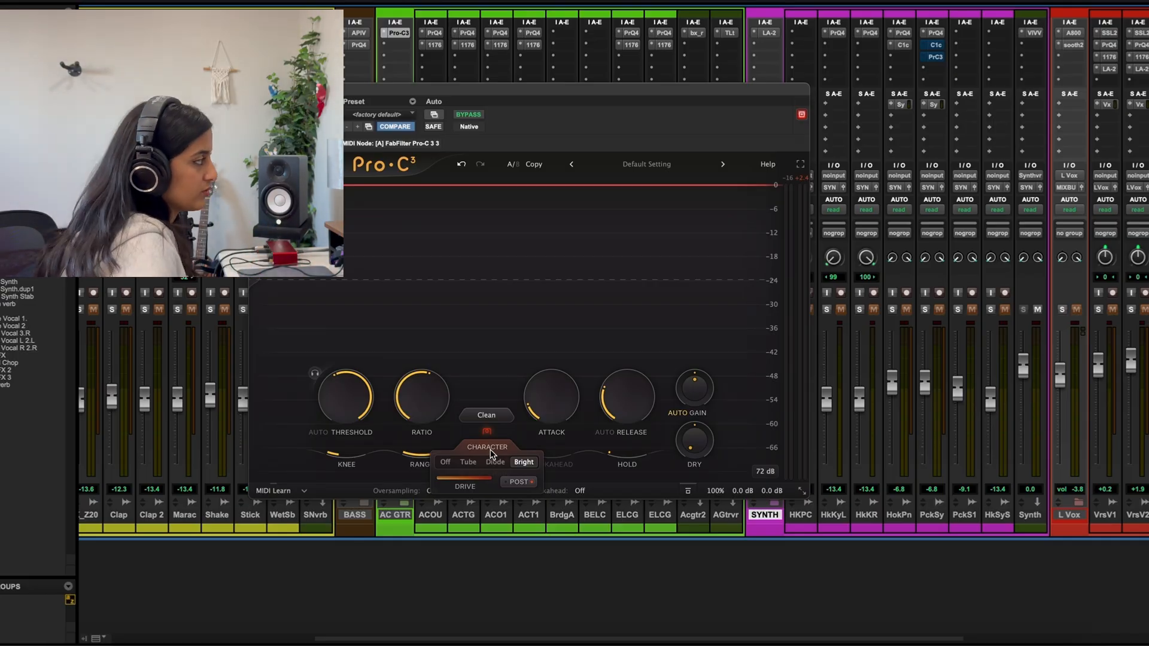
pyautogui.press('space')
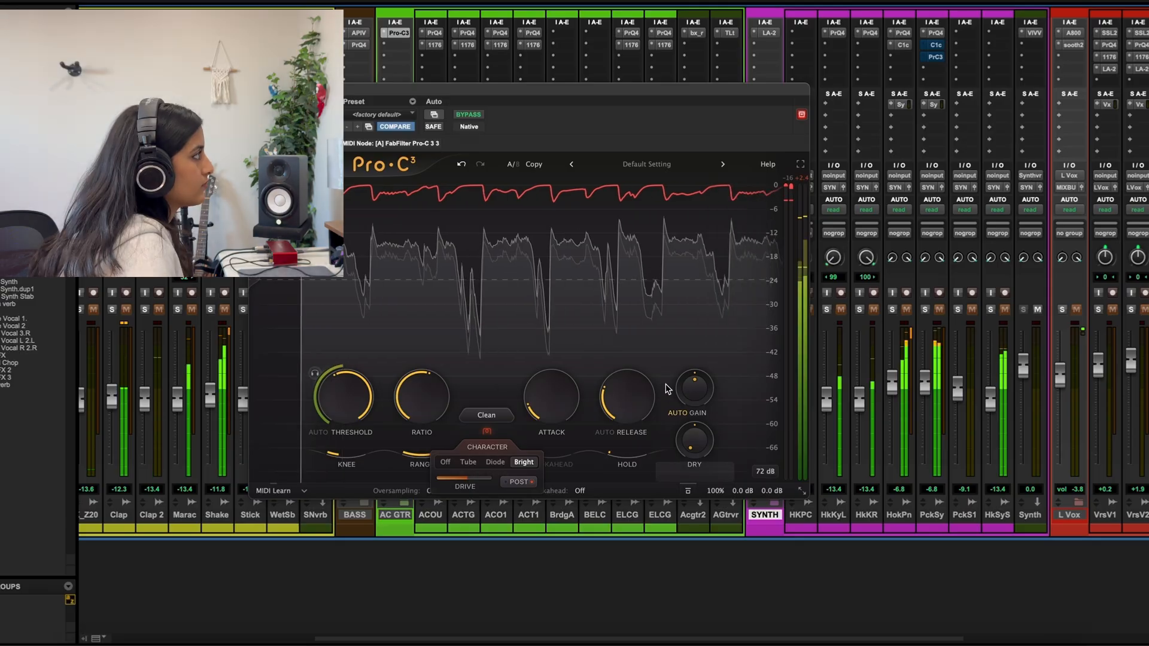
# Compare the guitars with the compressor bypassed and active, and raise its threshold to about -20 dB
pyautogui.click(468, 115)
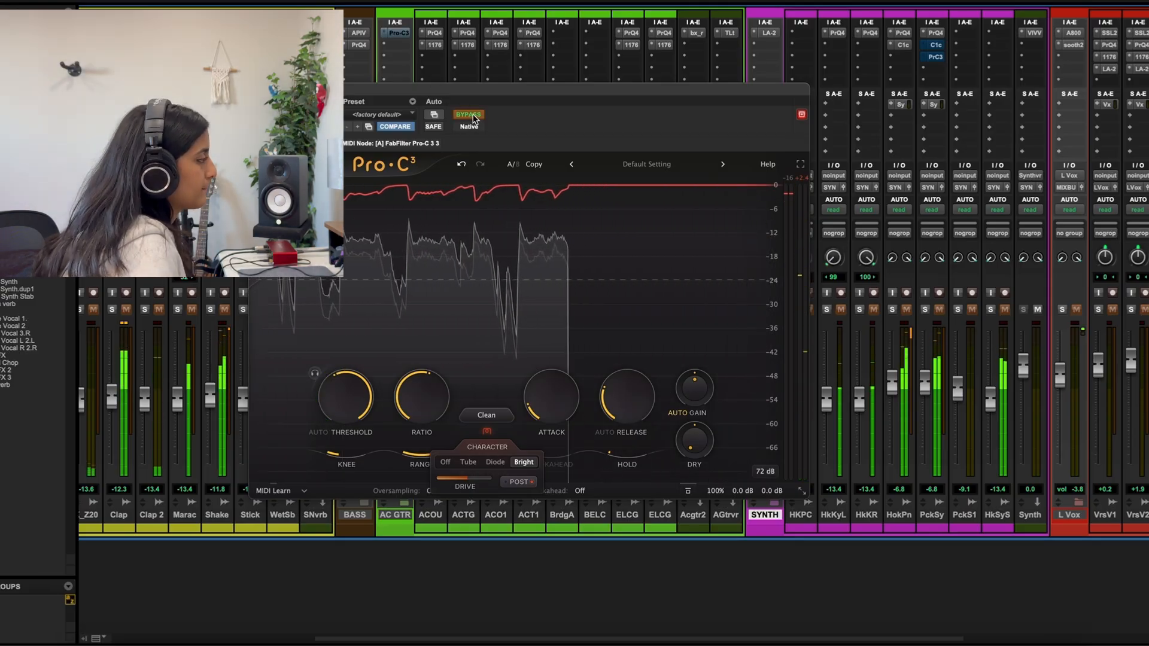
pyautogui.click(470, 116)
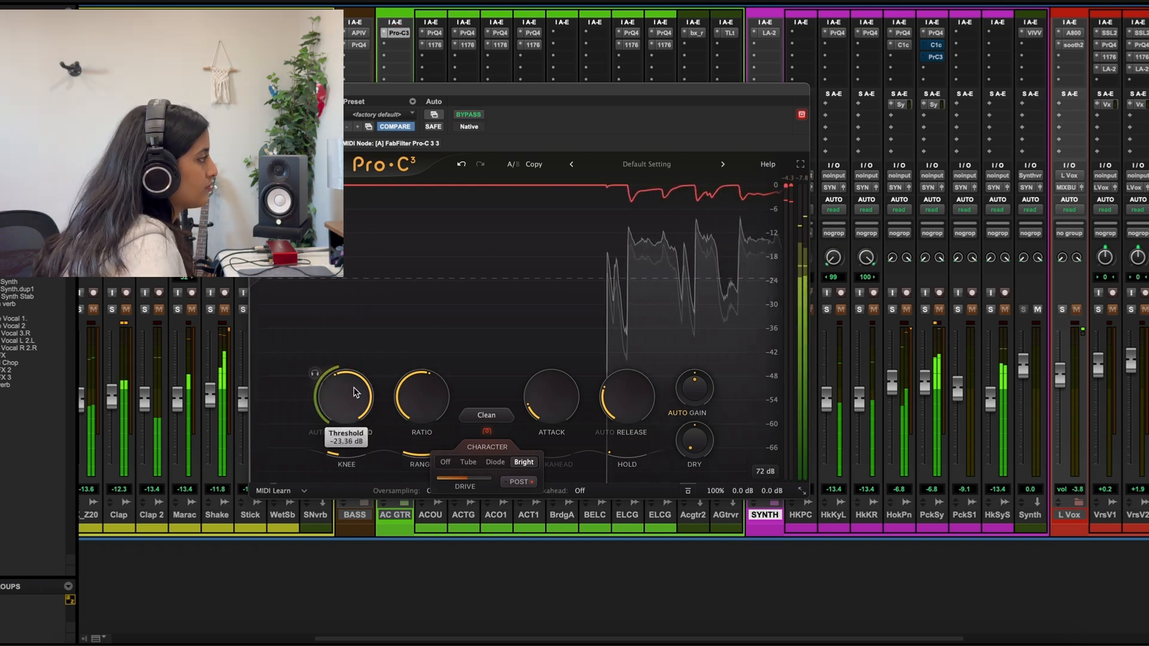
pyautogui.moveTo(355, 393); pyautogui.dragTo(364, 376)
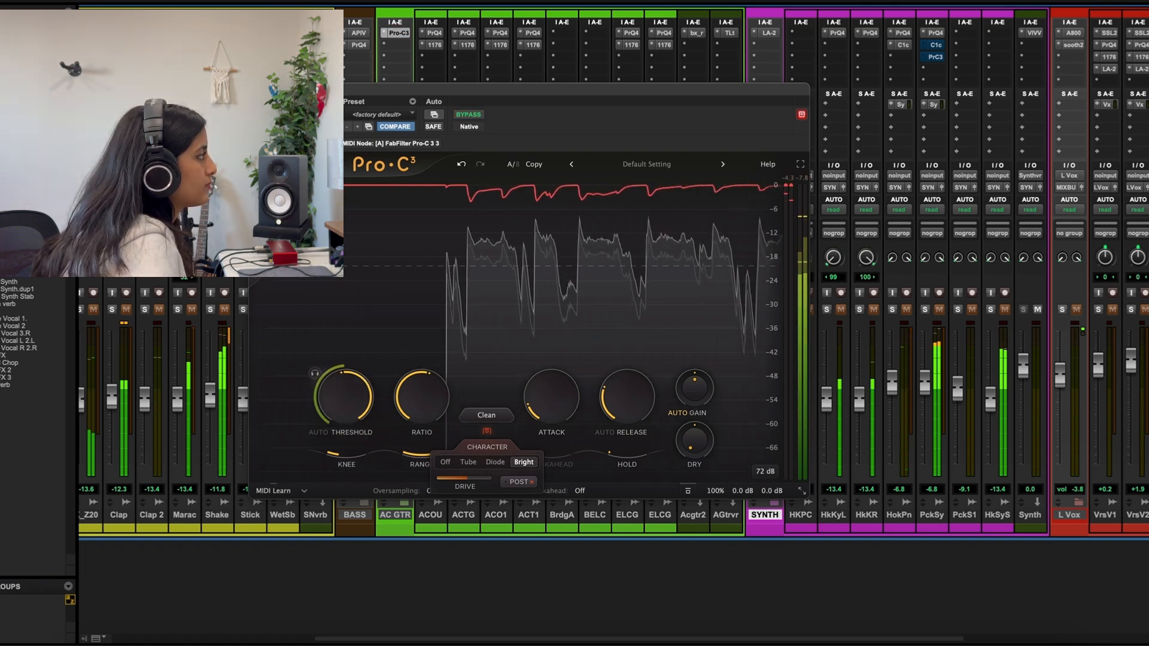
# Unsolo the AC GTR track with its fader at -3.8 dB, and bypass and close its Pro-C 3 compressor
pyautogui.click(257, 89)
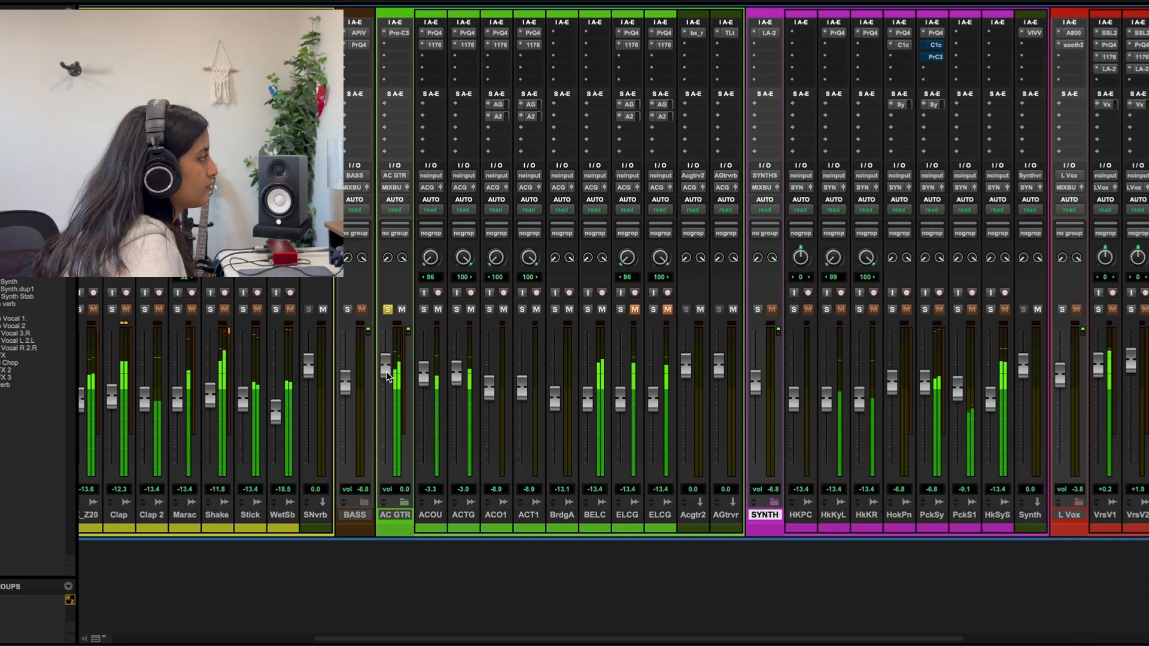
pyautogui.click(389, 309)
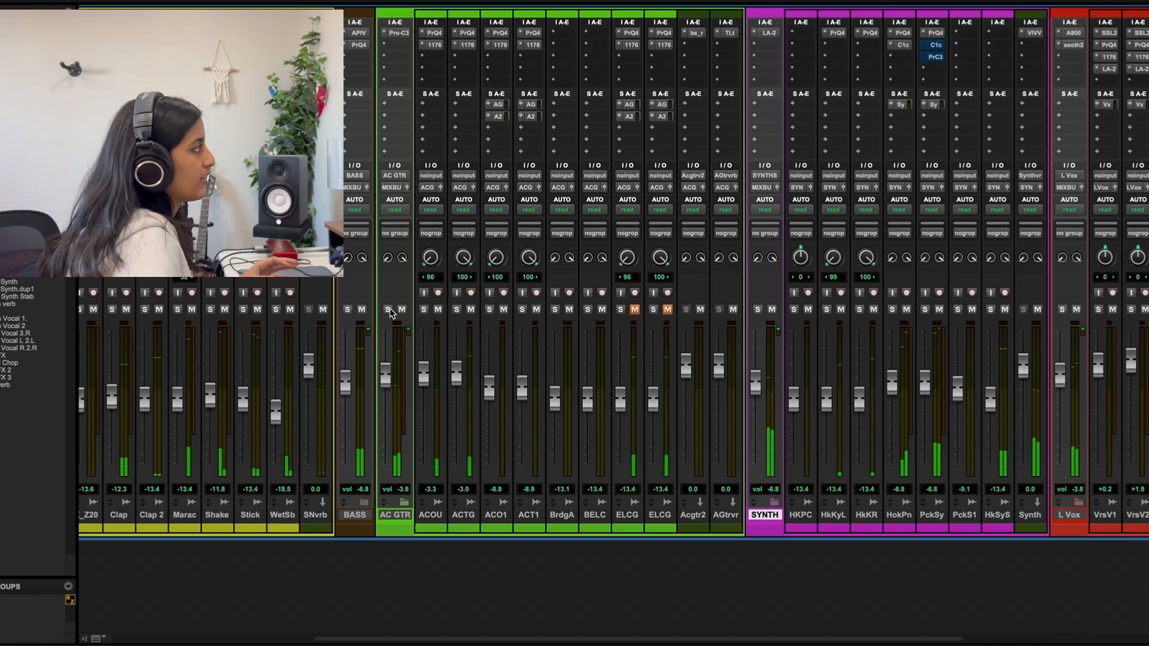
pyautogui.click(397, 32)
pyautogui.moveTo(494, 432)
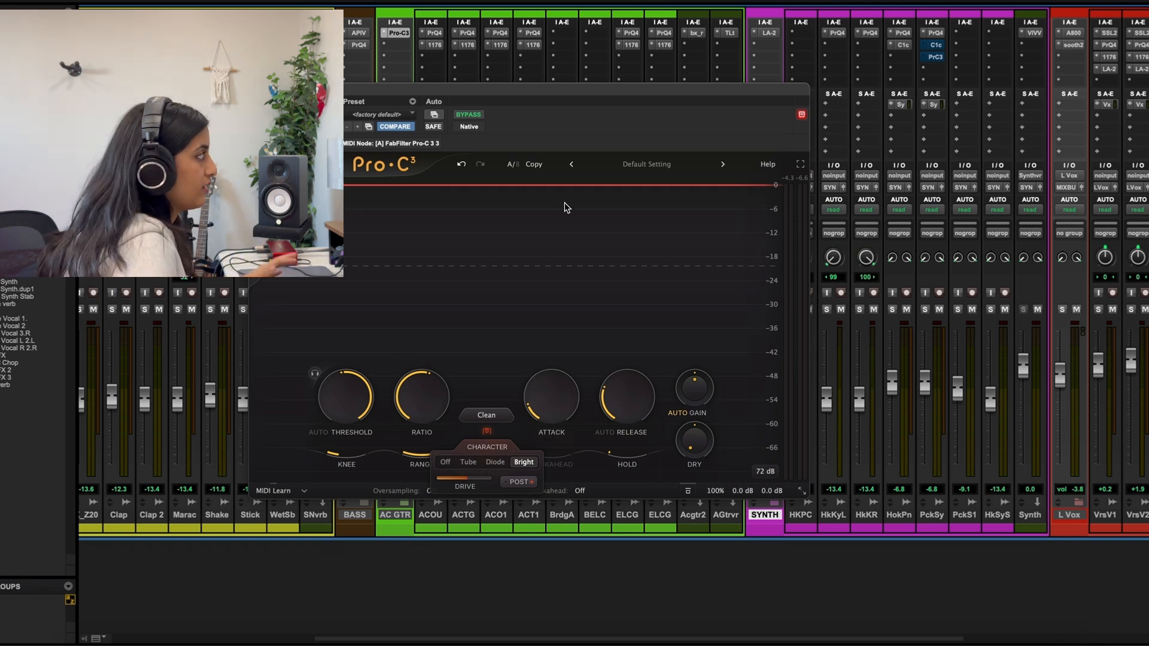
pyautogui.click(256, 89)
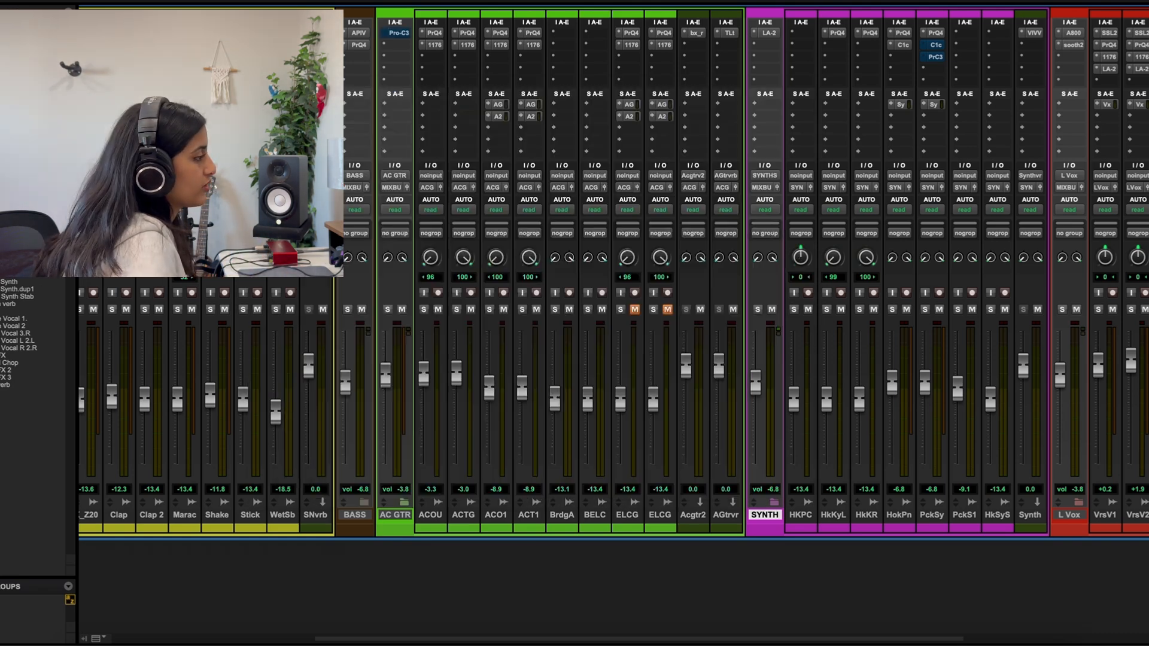
# Solo the DRUMS track and play it back with its Pro-C 3 compressor open
pyautogui.moveTo(811, 639); pyautogui.dragTo(610, 639)
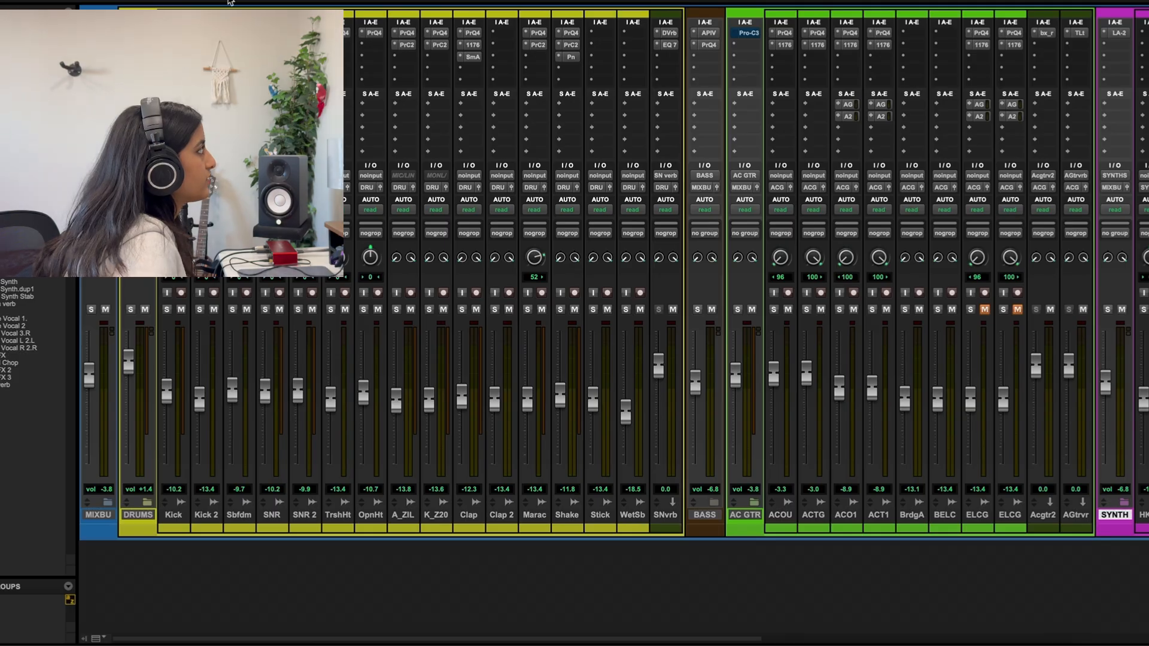
pyautogui.click(142, 33)
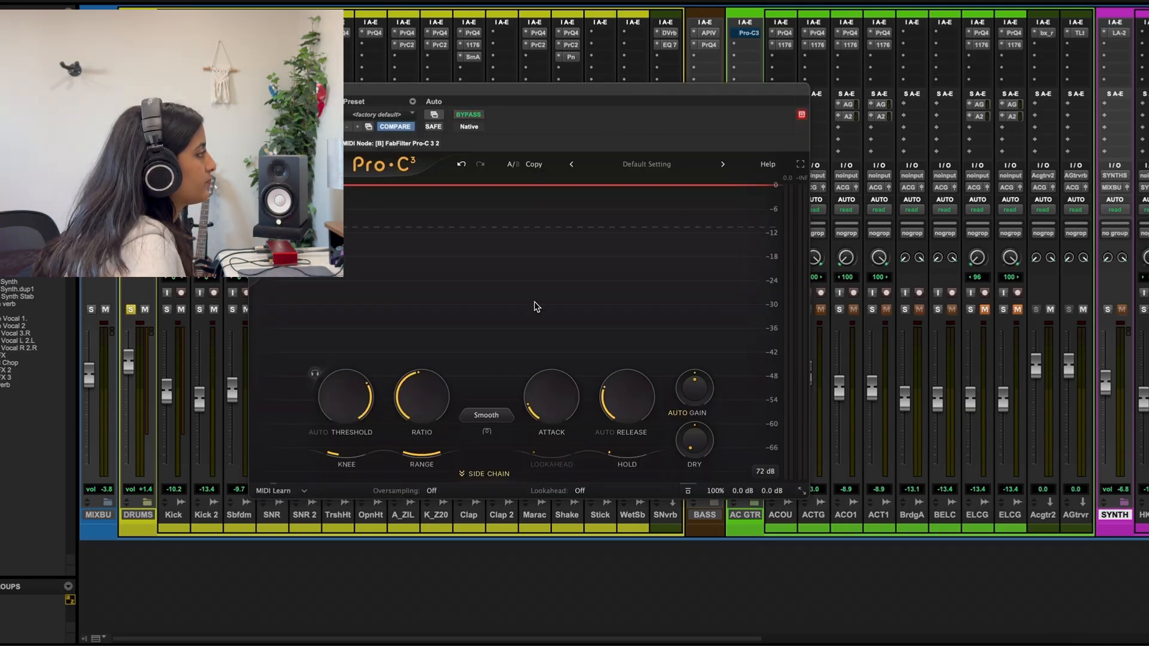
pyautogui.press('space')
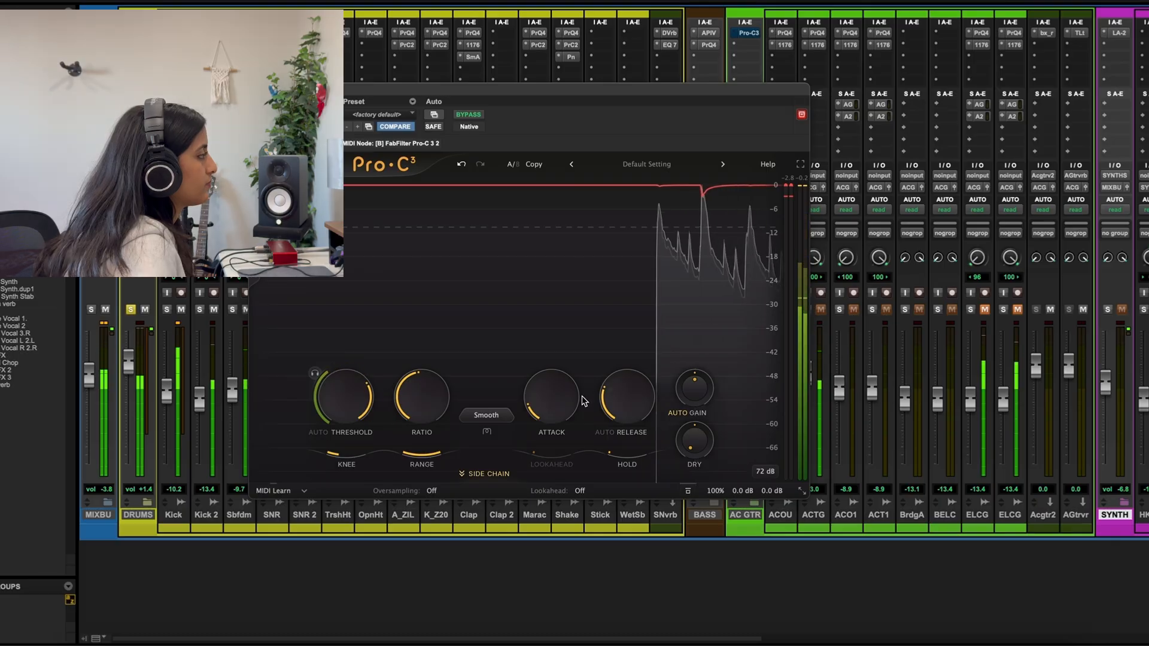
# Audition the Smooth style on the drums while lowering the threshold to about -18 dB
pyautogui.click(486, 415)
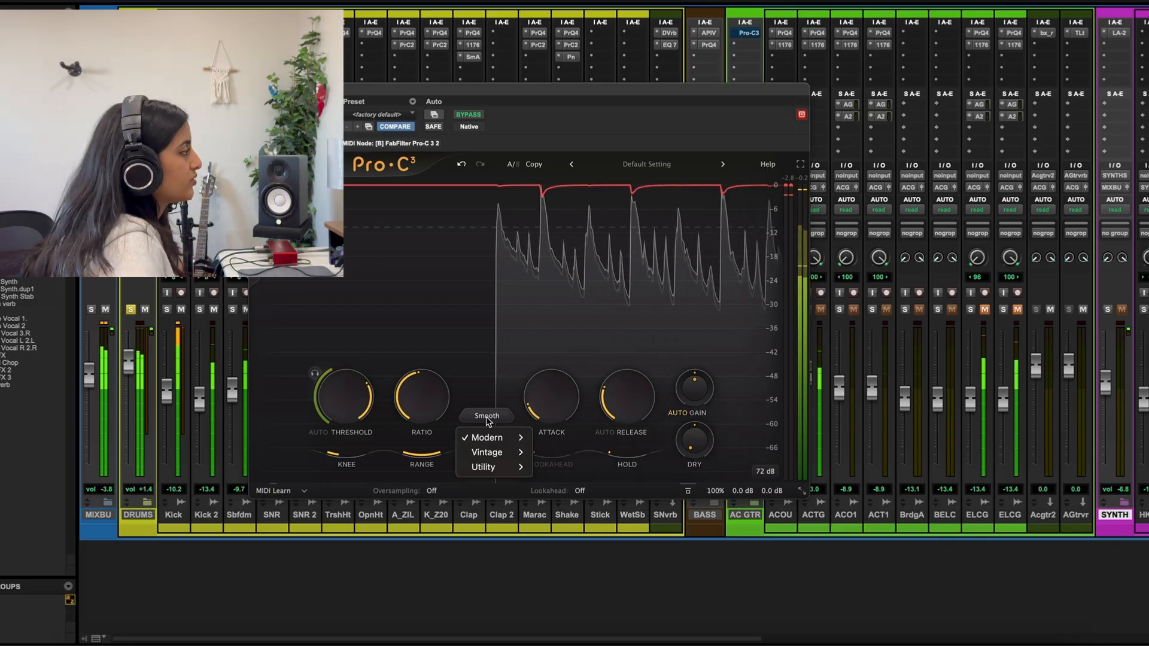
pyautogui.click(486, 415)
pyautogui.moveTo(327, 394); pyautogui.dragTo(325, 448)
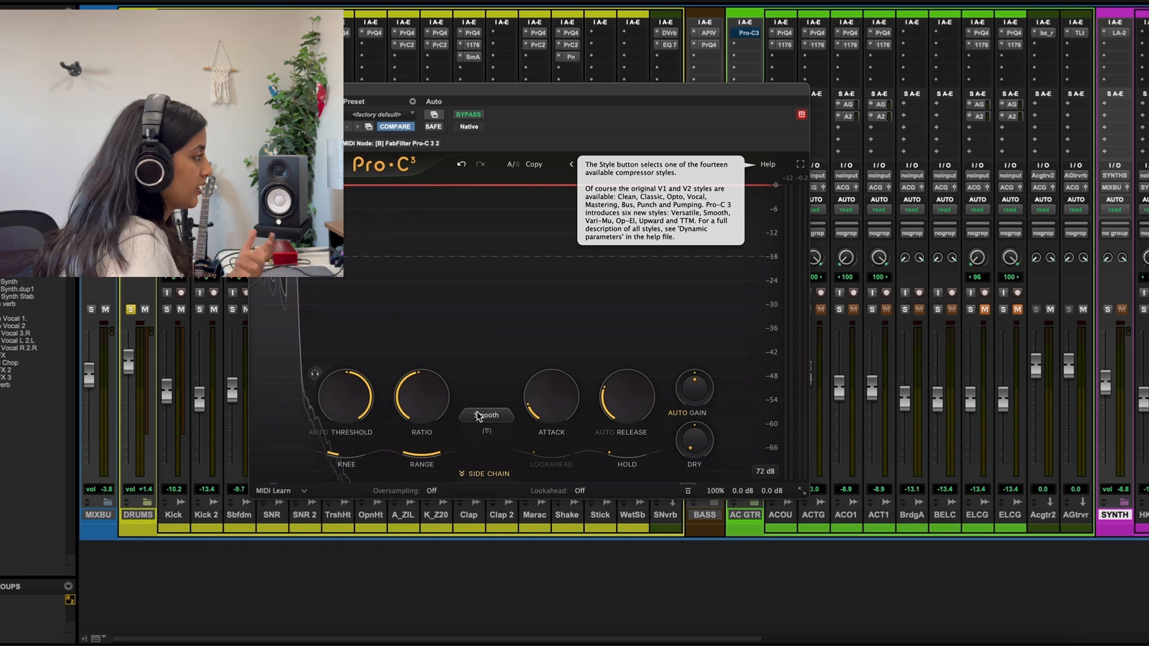
# Set the drum compressor's style to Punch and audition it, lowering the threshold past -25 dB and returning it to about -11 dB
pyautogui.click(506, 413)
pyautogui.moveTo(506, 442)
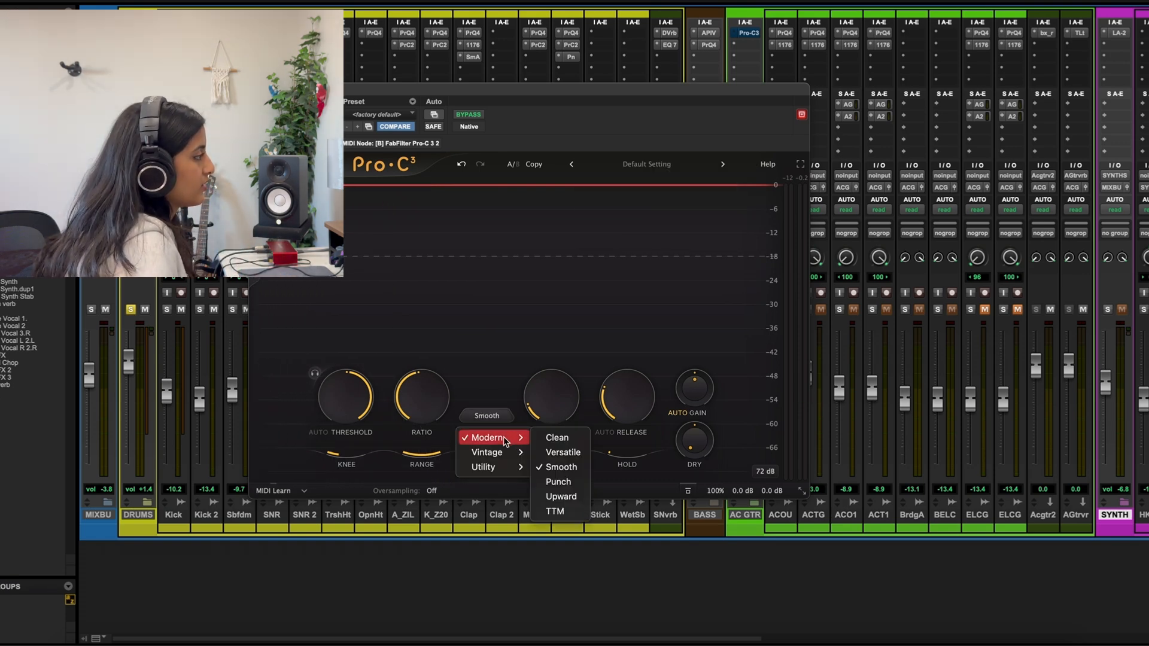
pyautogui.click(556, 482)
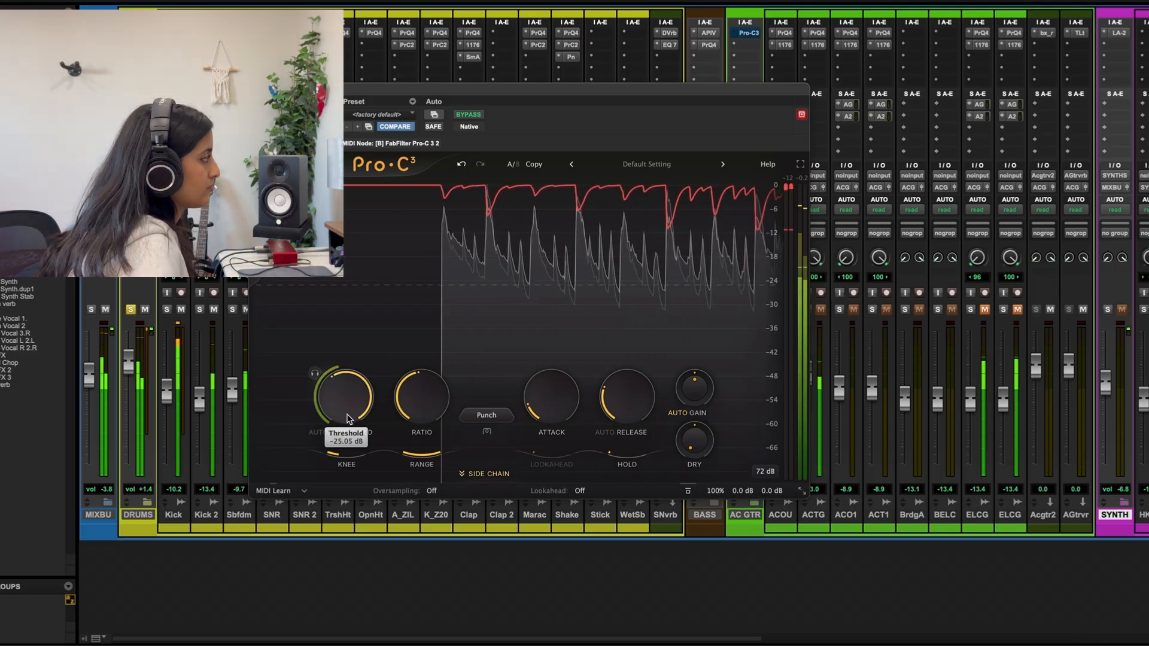
pyautogui.moveTo(349, 419); pyautogui.dragTo(336, 462)
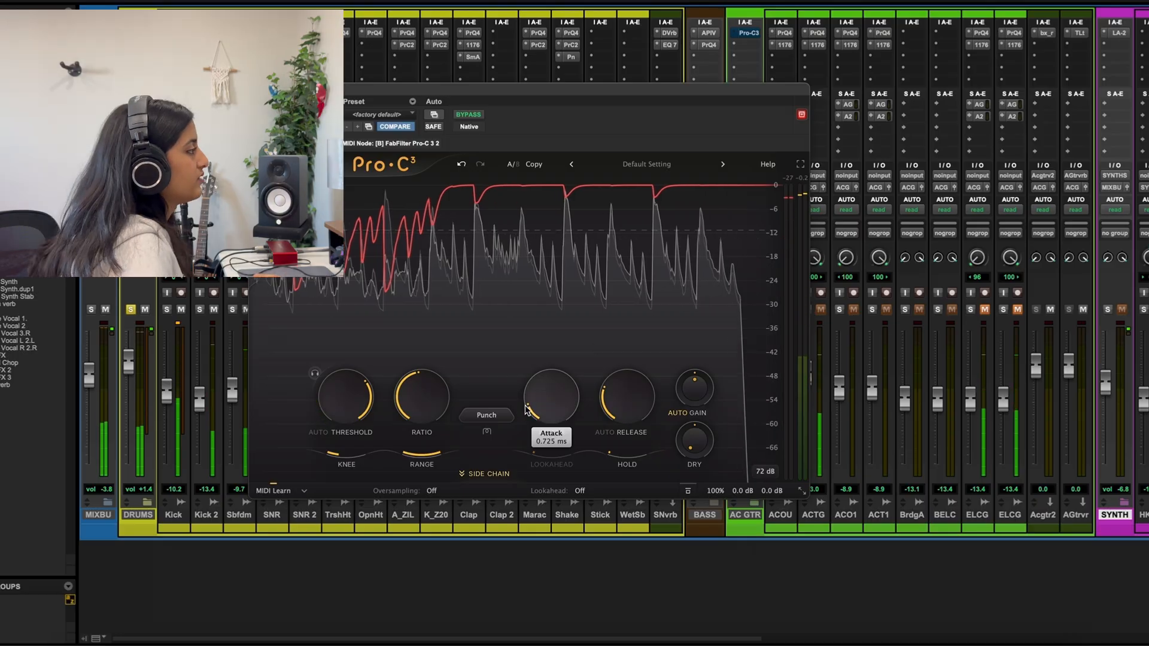
# Set the drum compressor's style to Op-El in the Vintage group and audition it while sweeping the threshold, ending at about -12 dB
pyautogui.click(487, 415)
pyautogui.moveTo(497, 449)
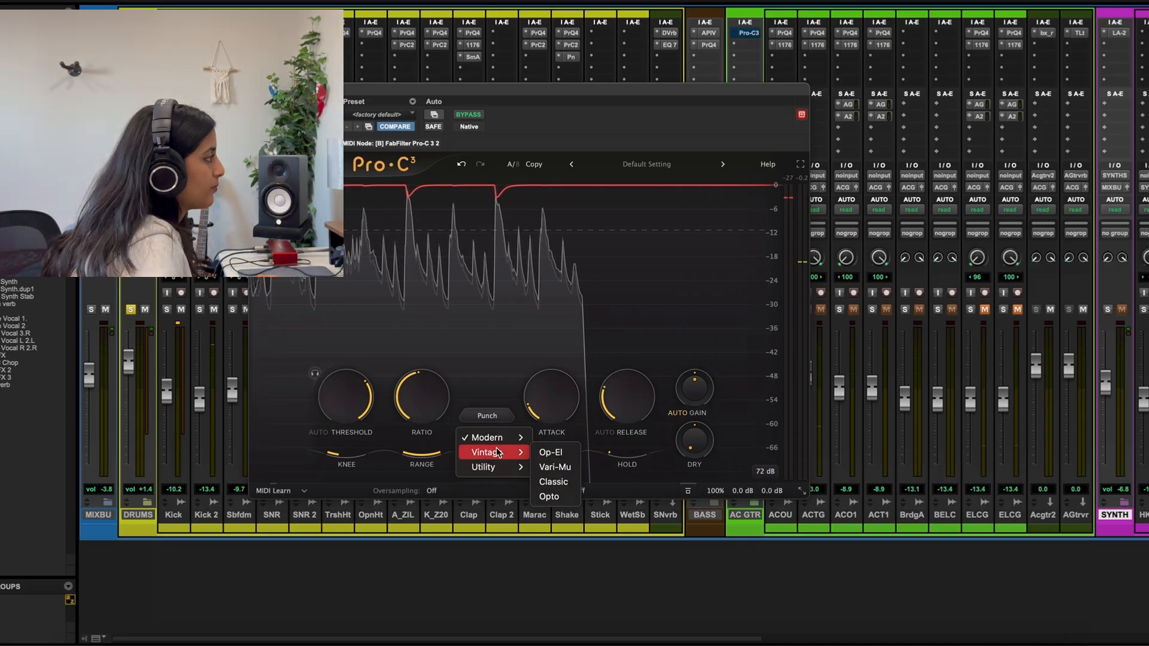
pyautogui.click(548, 451)
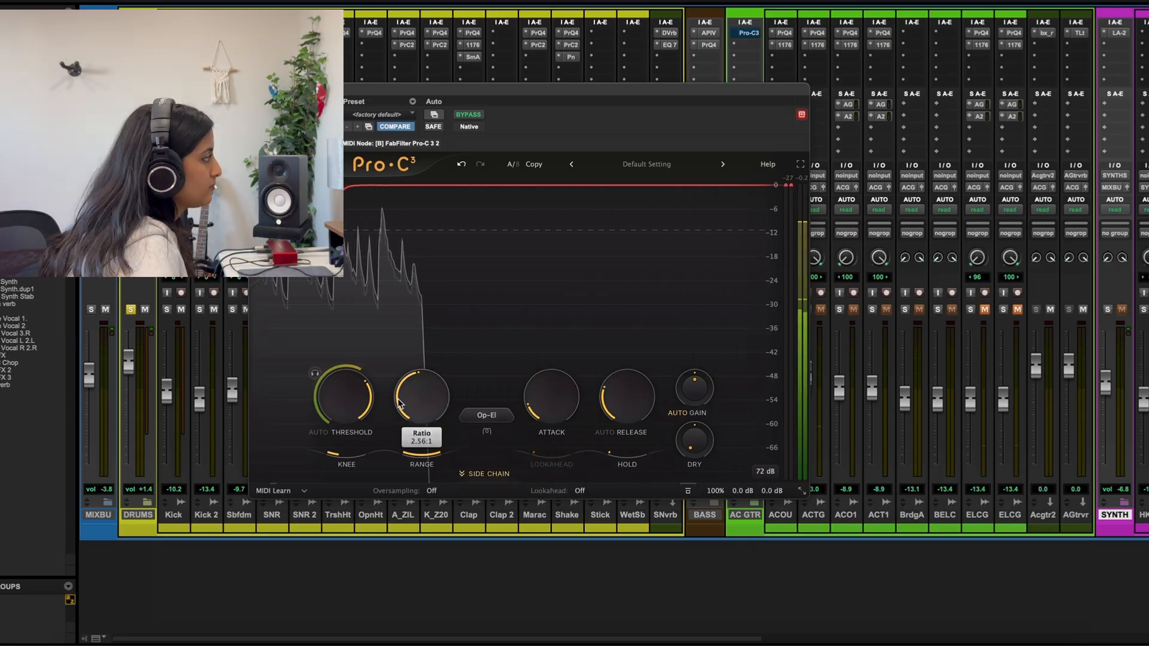
pyautogui.moveTo(344, 400)
pyautogui.mouseDown()
pyautogui.moveTo(339, 485)
pyautogui.moveTo(354, 389)
pyautogui.mouseUp()
pyautogui.press('space')
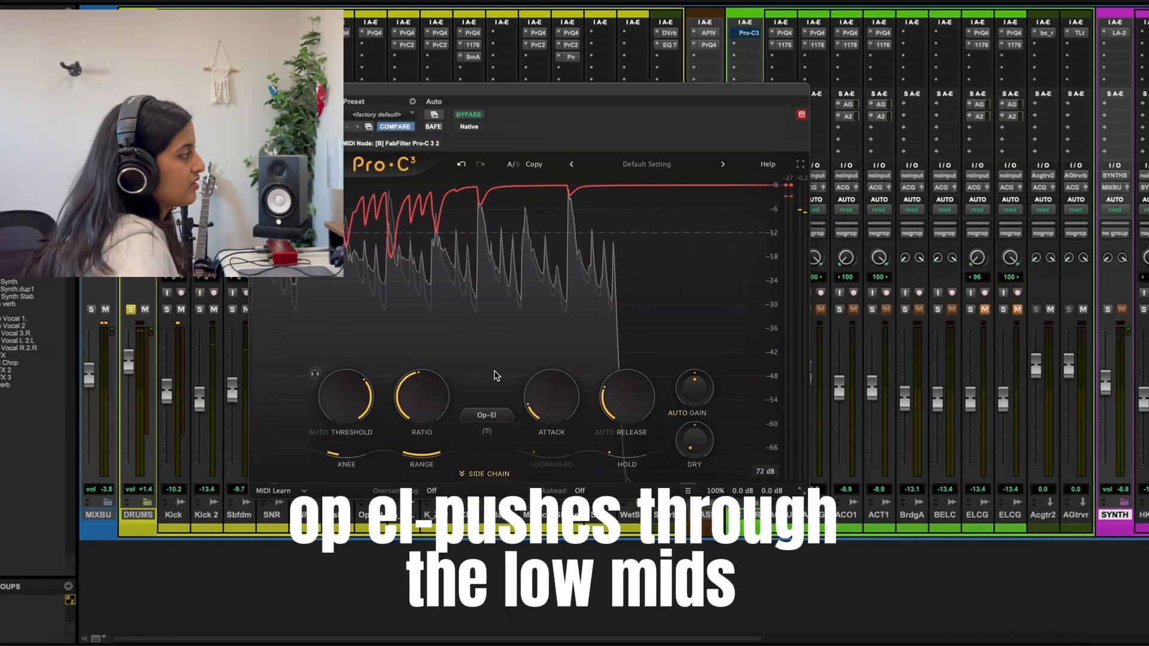
# Change the drum compressor's style from Op-El to Vari-Mu in the Vintage group
pyautogui.click(487, 415)
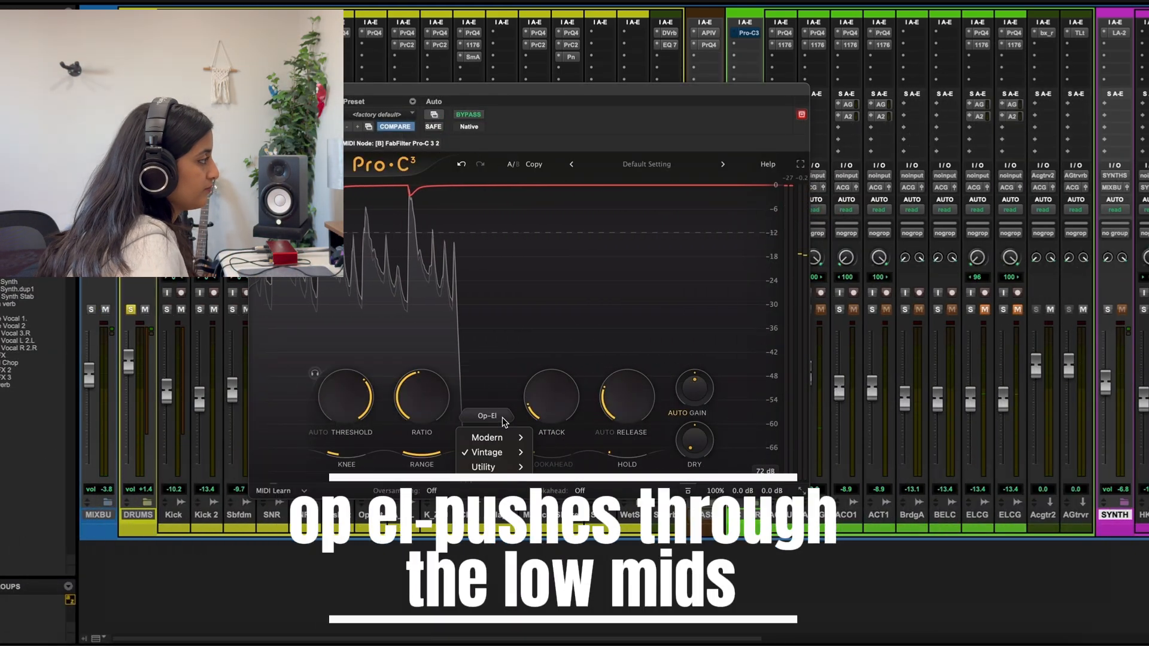
pyautogui.moveTo(503, 452)
pyautogui.click(546, 469)
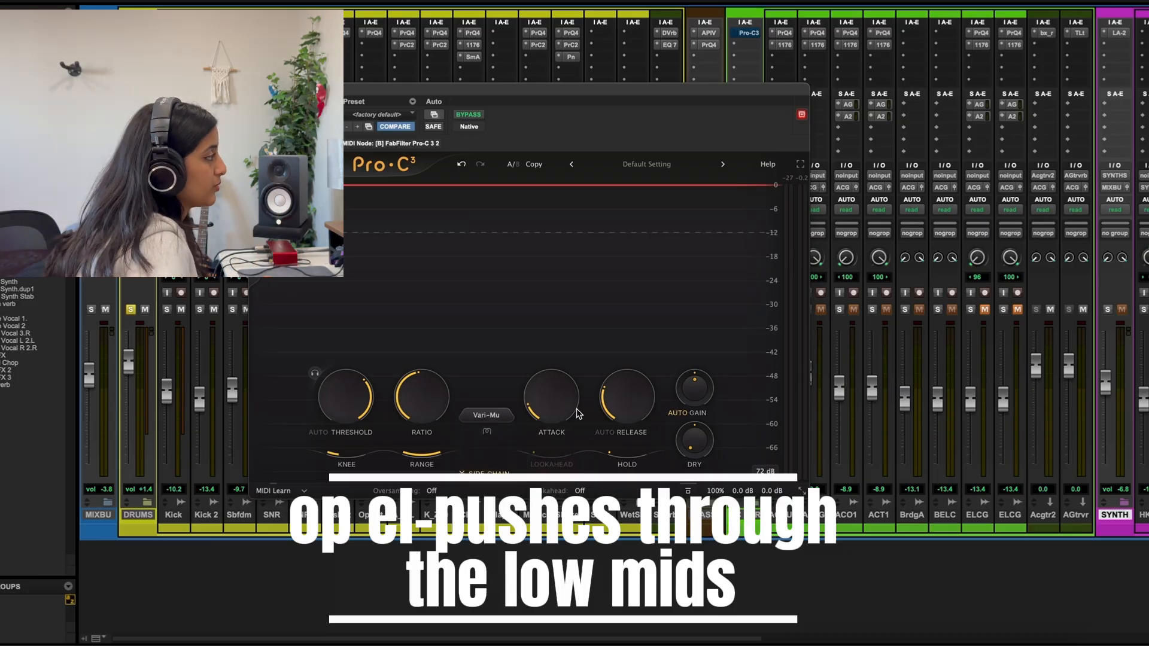
# Switch the drum compressor's style to Op-El and back to Vari-Mu
pyautogui.click(497, 417)
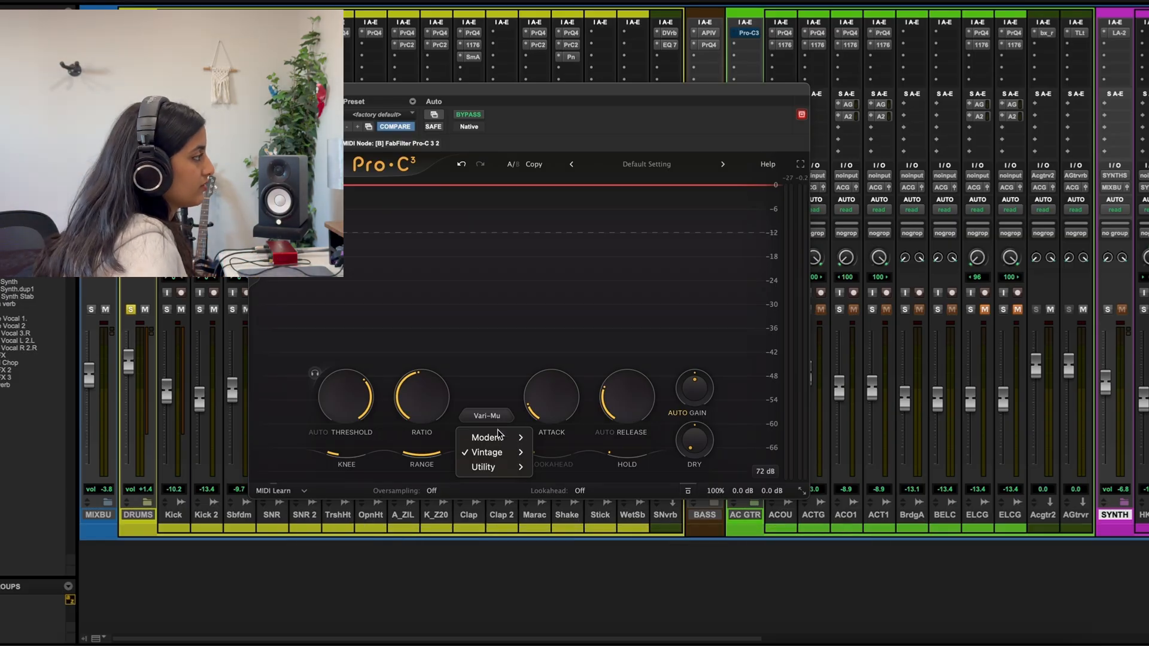
pyautogui.moveTo(497, 452)
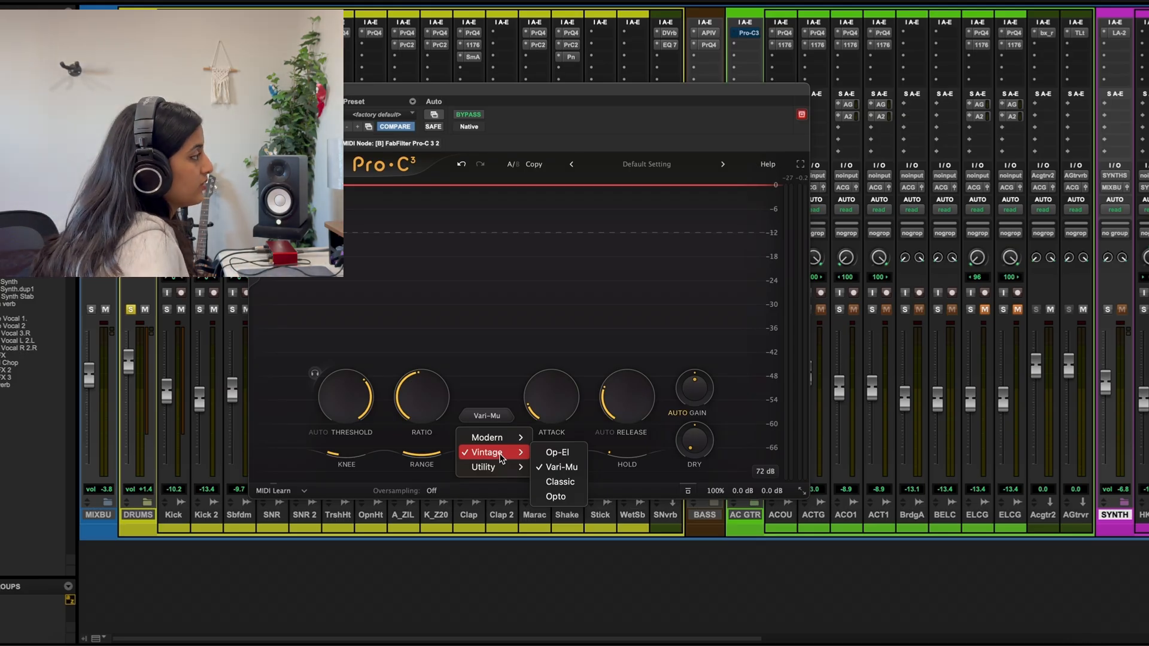
pyautogui.click(556, 453)
pyautogui.click(497, 417)
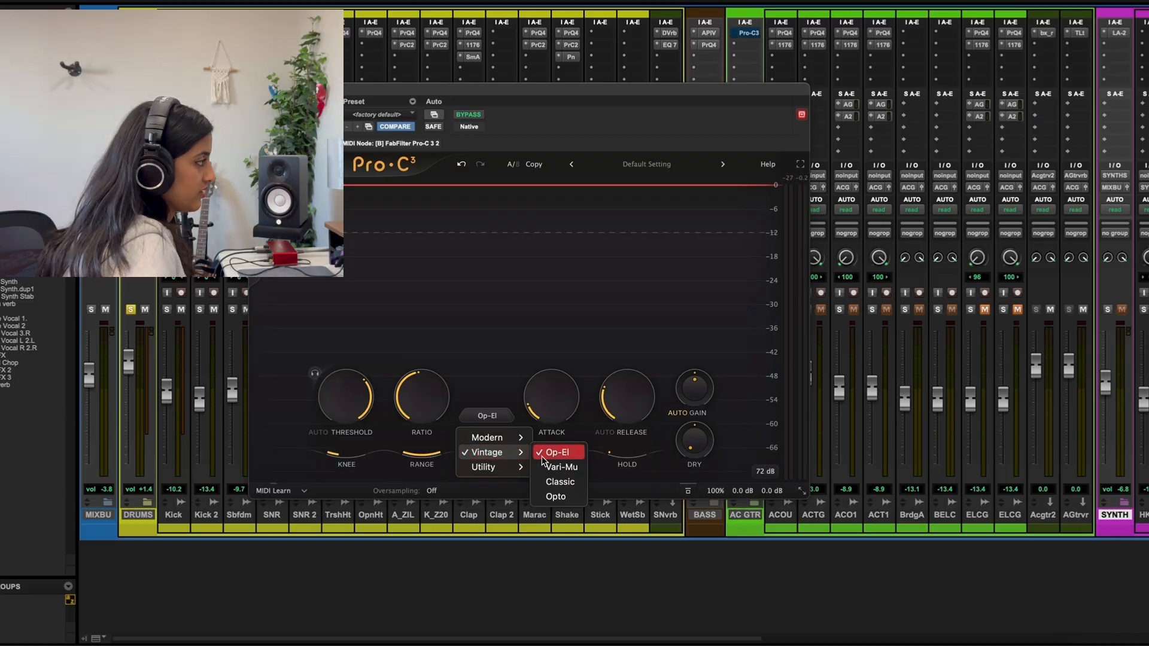
pyautogui.click(551, 469)
pyautogui.click(489, 413)
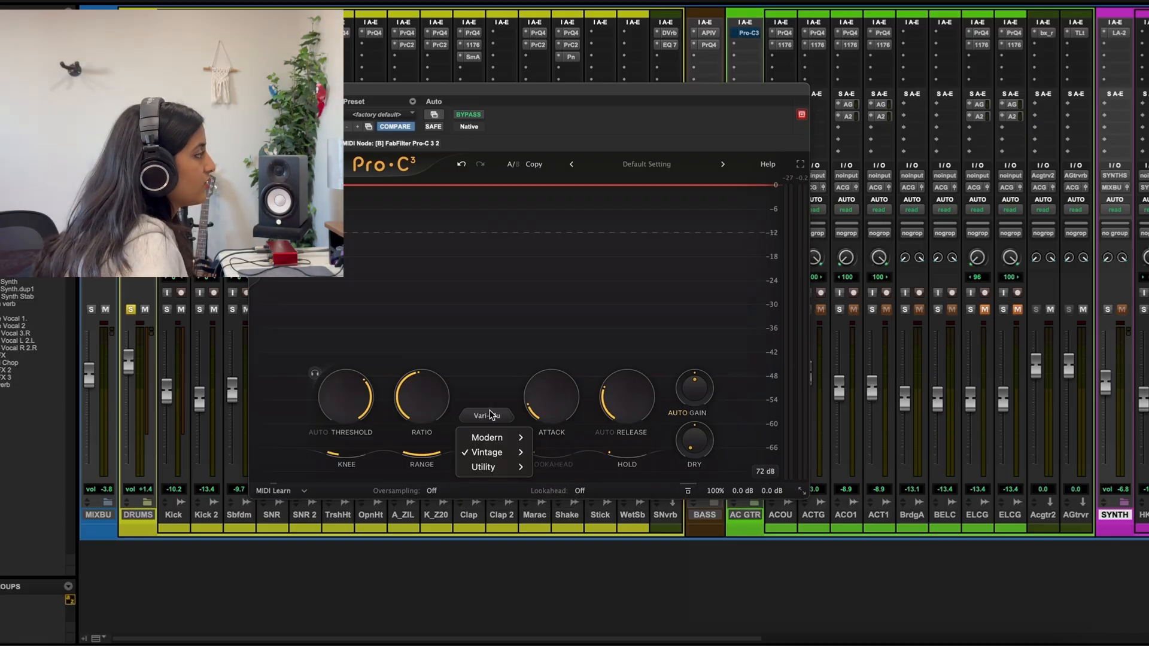
pyautogui.click(438, 344)
# Audition Vari-Mu on the drums, lowering the threshold to about -25 dB and raising it back to about -14 dB
pyautogui.press('space')
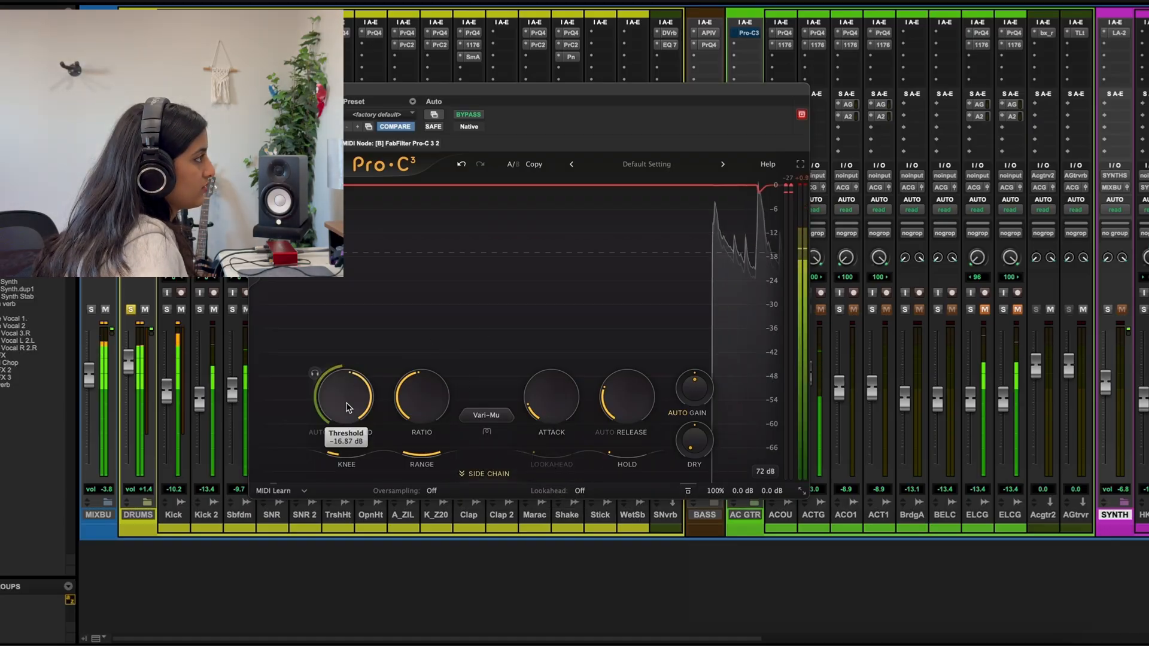
pyautogui.scroll(-1, 345, 417)
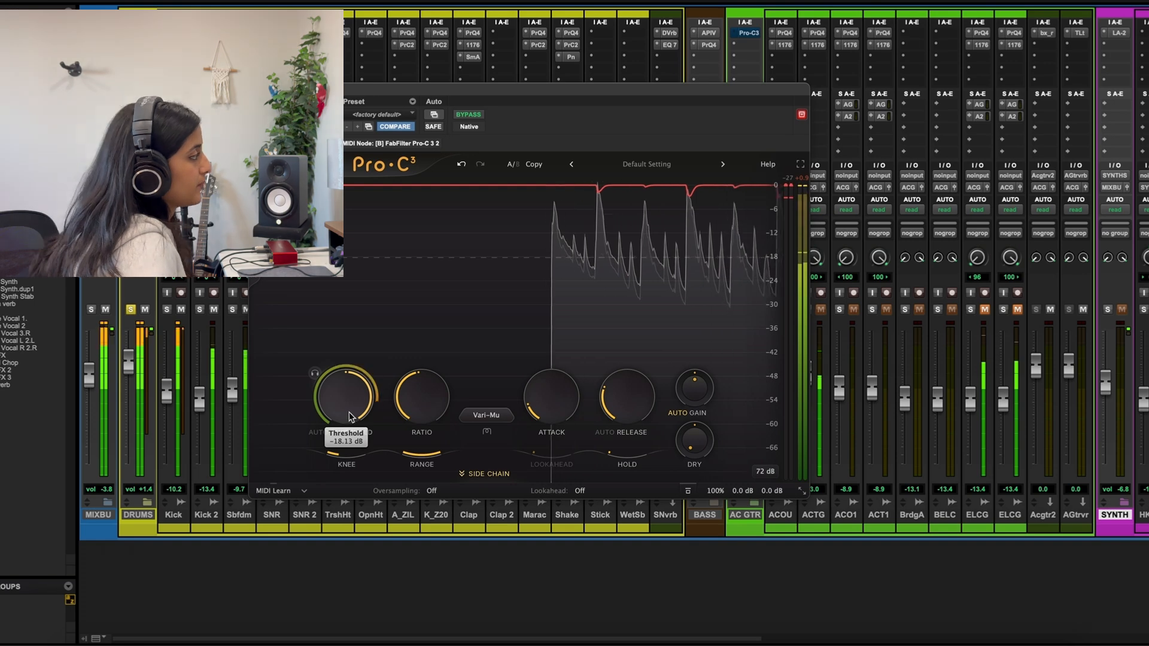
pyautogui.moveTo(346, 384); pyautogui.dragTo(341, 412)
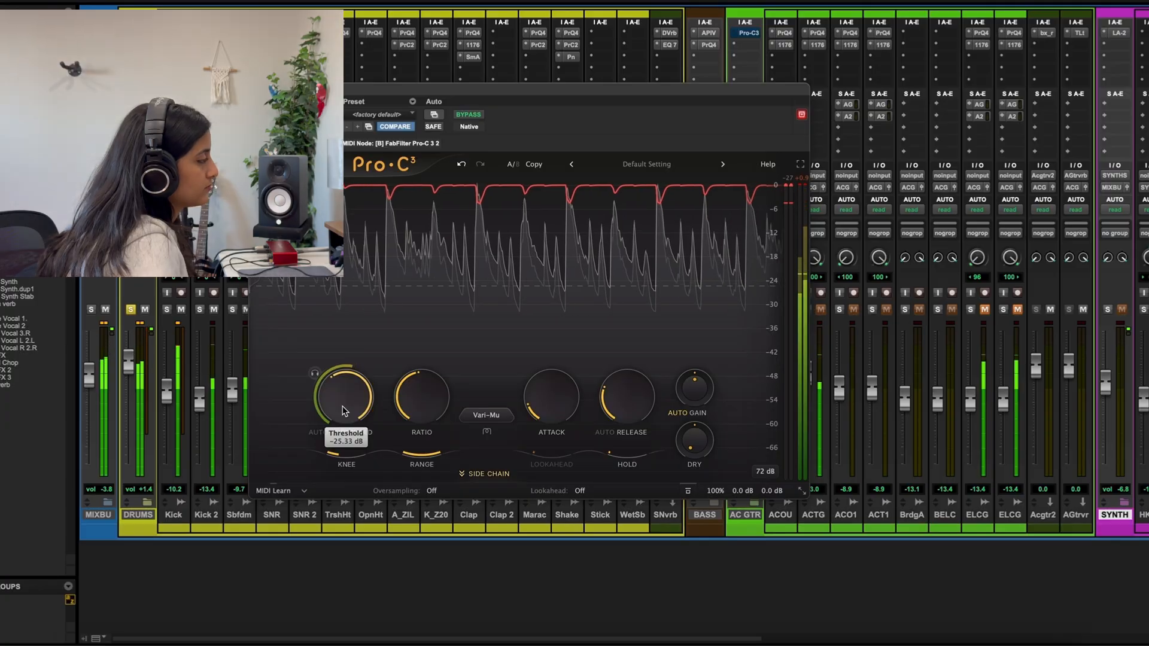
# Set the drum compressor's style to Bus in the Utility group and play the drums
pyautogui.click(486, 415)
pyautogui.moveTo(501, 468)
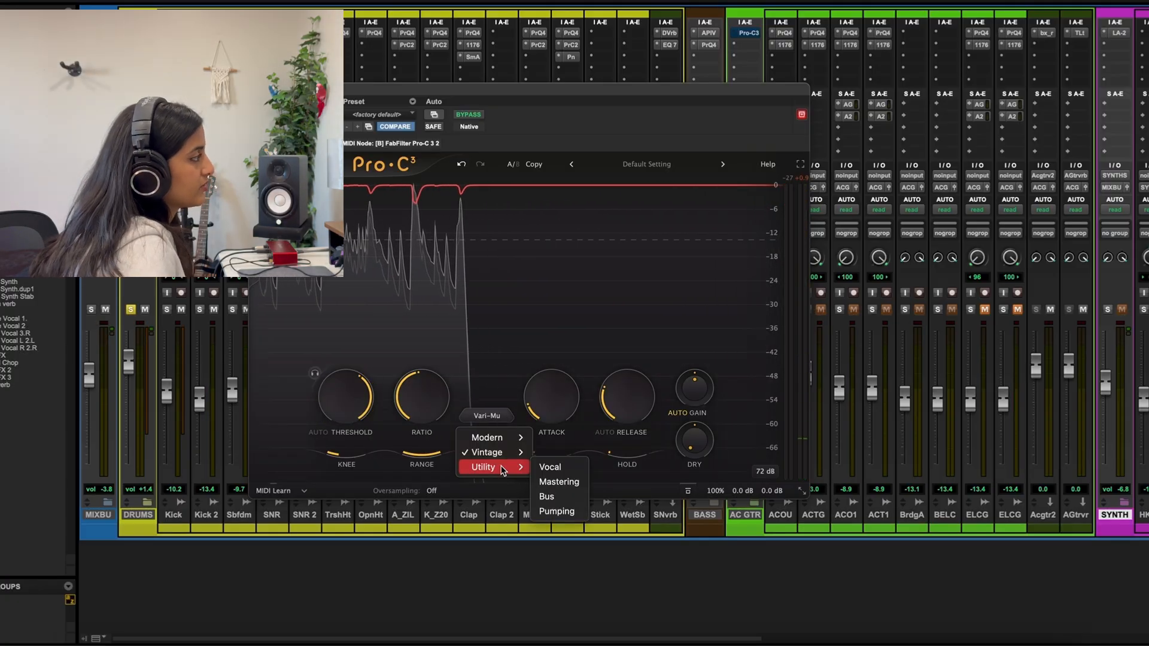
pyautogui.click(565, 492)
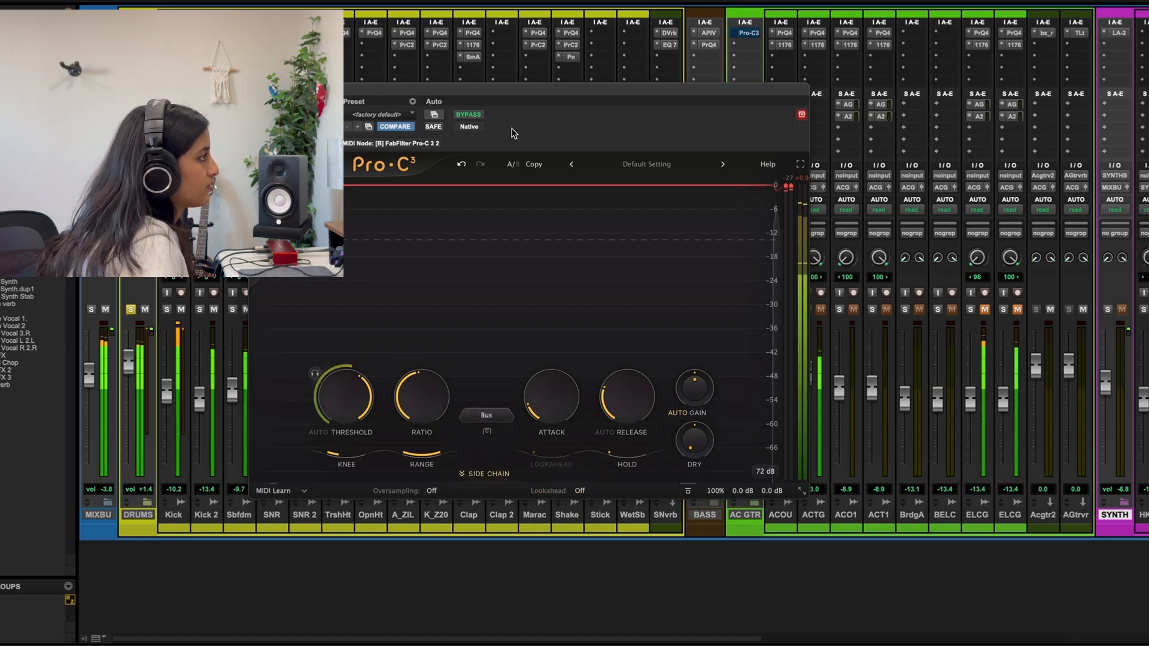
# Raise the drum compressor's threshold to about -10 dB and set the Tube character's drive to about 0 dB
pyautogui.moveTo(351, 383); pyautogui.dragTo(351, 342)
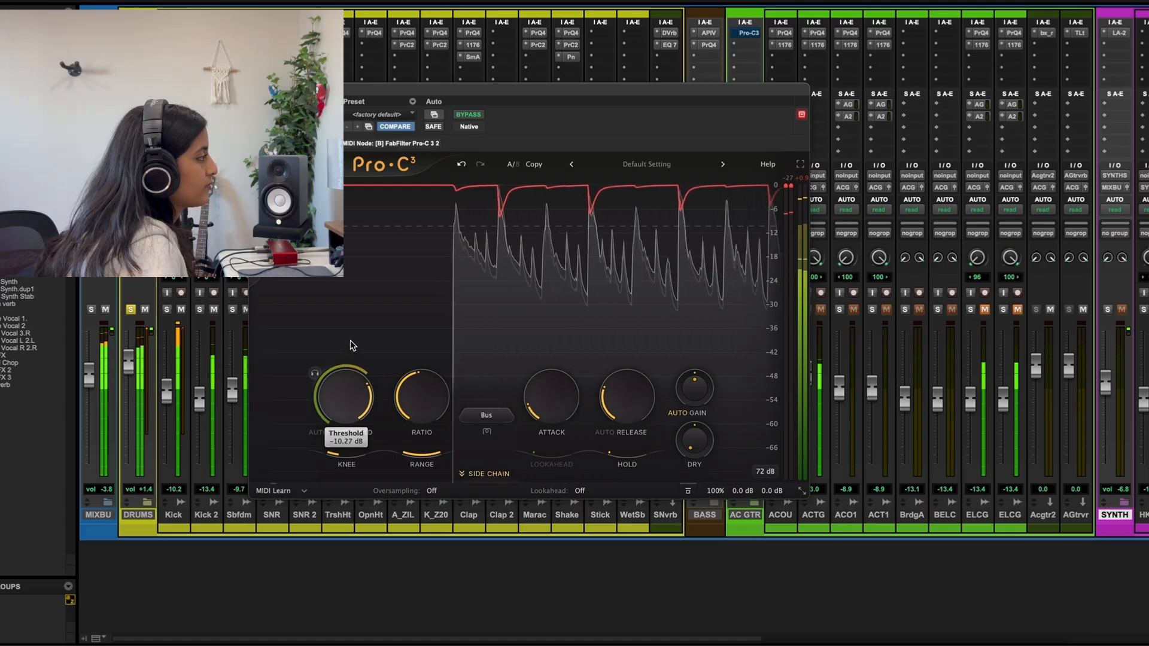
pyautogui.moveTo(467, 478)
pyautogui.mouseDown()
pyautogui.moveTo(456, 486)
pyautogui.moveTo(519, 489)
pyautogui.moveTo(459, 500)
pyautogui.mouseUp()
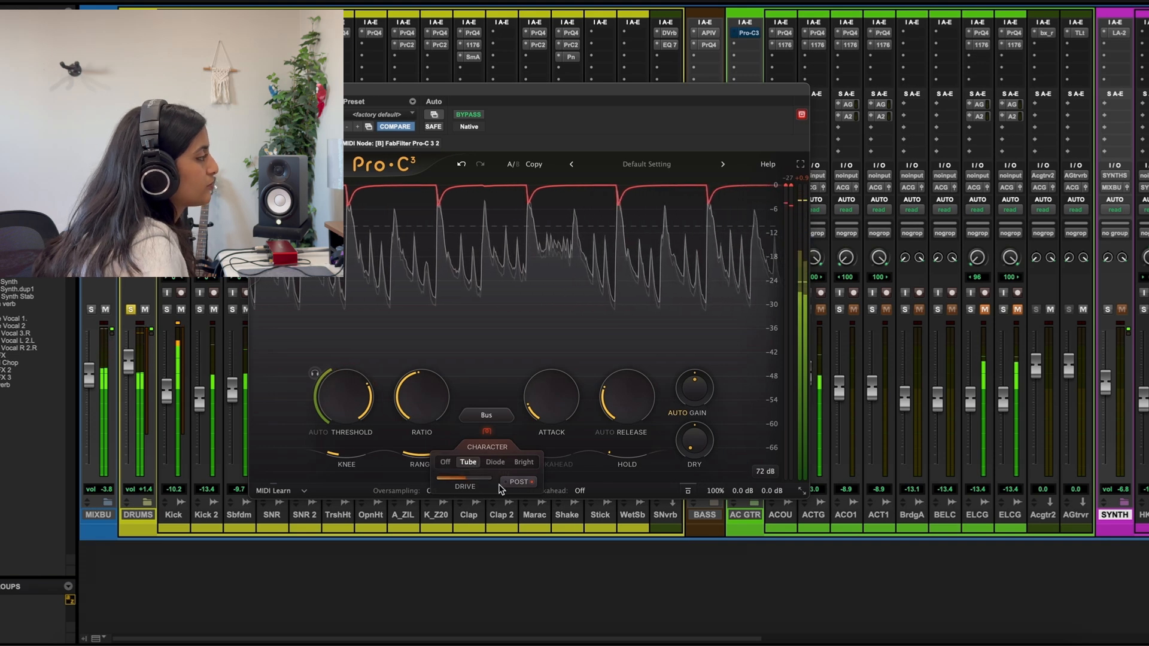
# Audition the drums with the Tube character placed before the compression, restarting playback, and return it to Post
pyautogui.click(518, 482)
pyautogui.moveTo(470, 483)
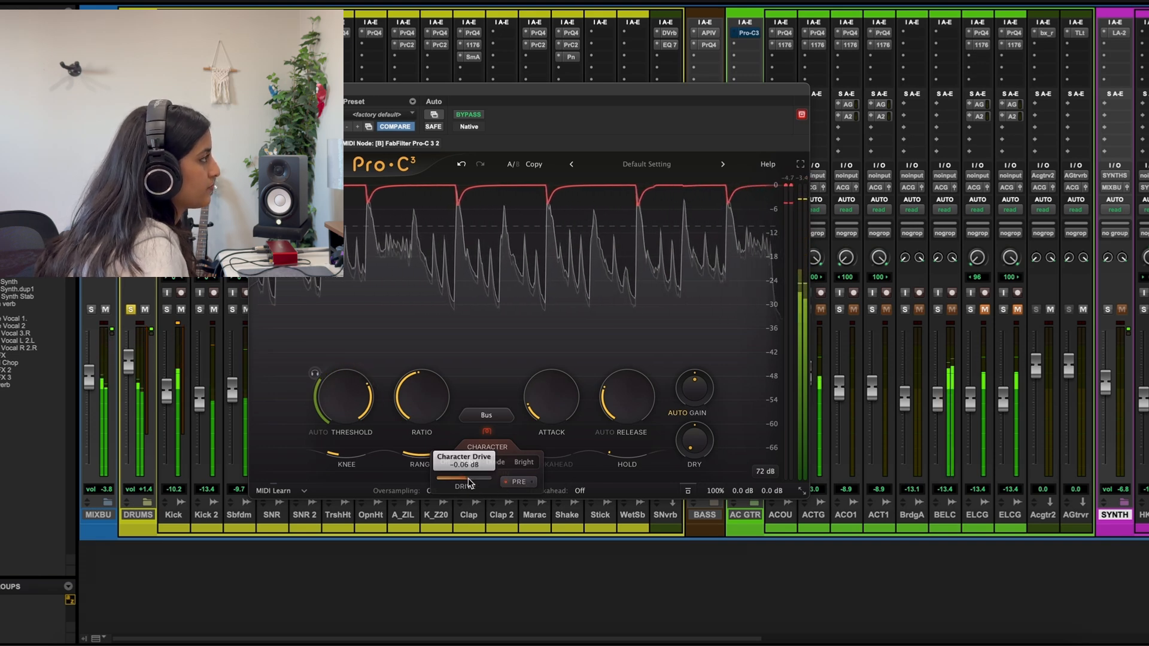
pyautogui.press('space')
pyautogui.press('space')
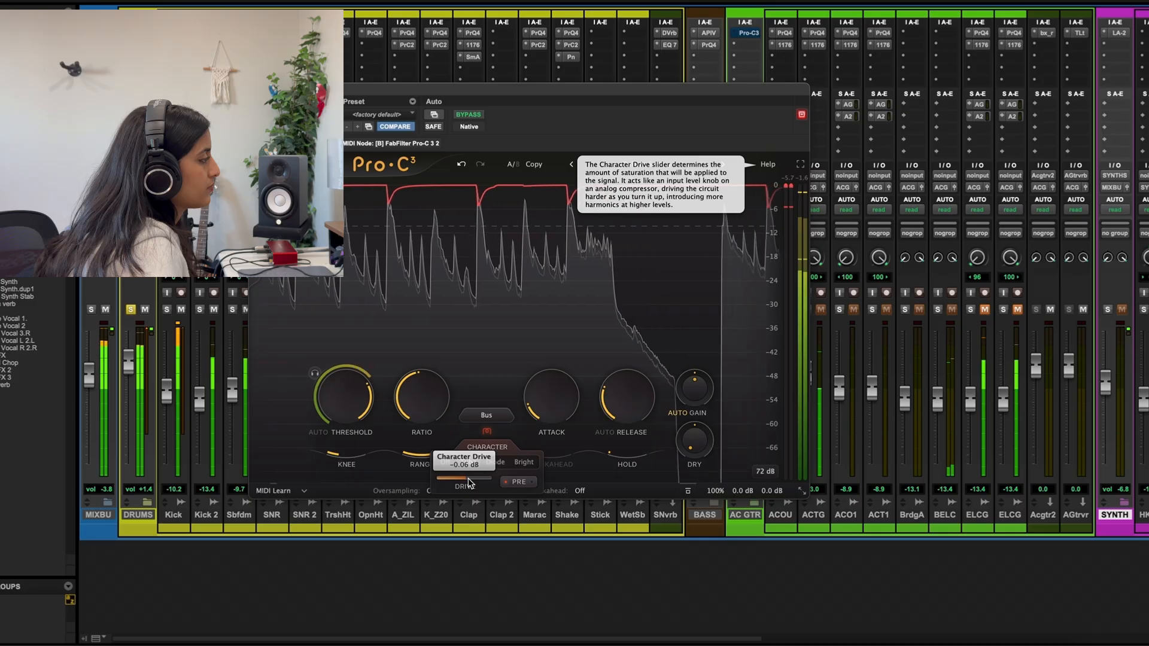
pyautogui.click(519, 482)
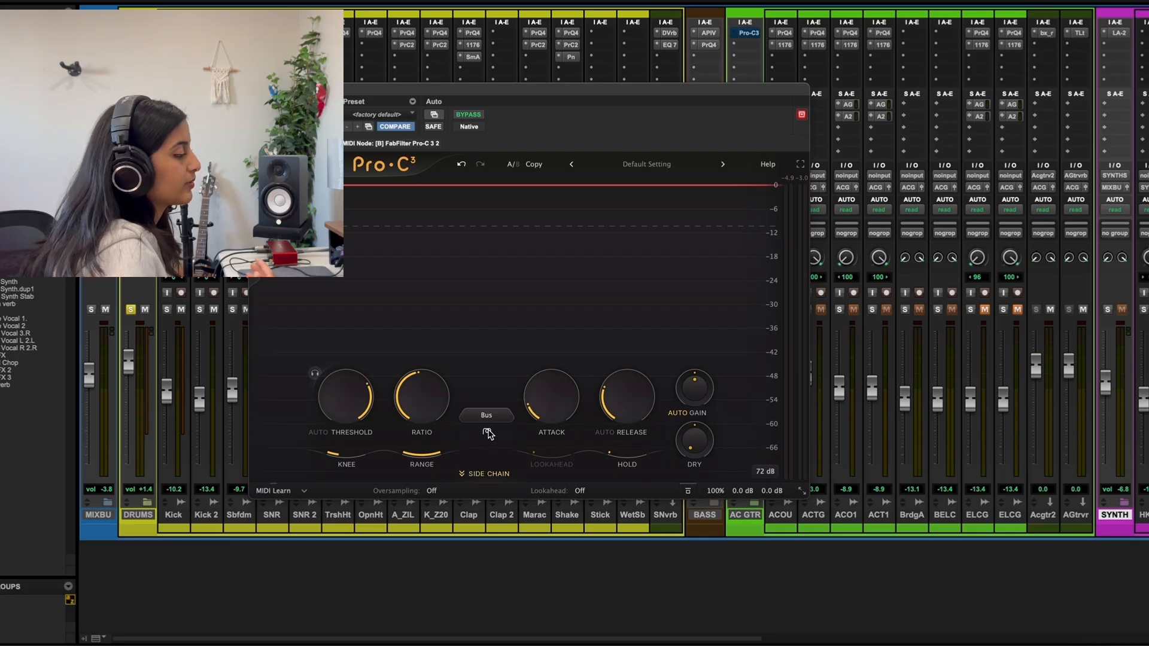
# Play the acoustic guitars through the Clean compressor, lower its threshold to about -29 dB, and compare with auto gain off and on
pyautogui.moveTo(431, 89); pyautogui.dragTo(298, 157)
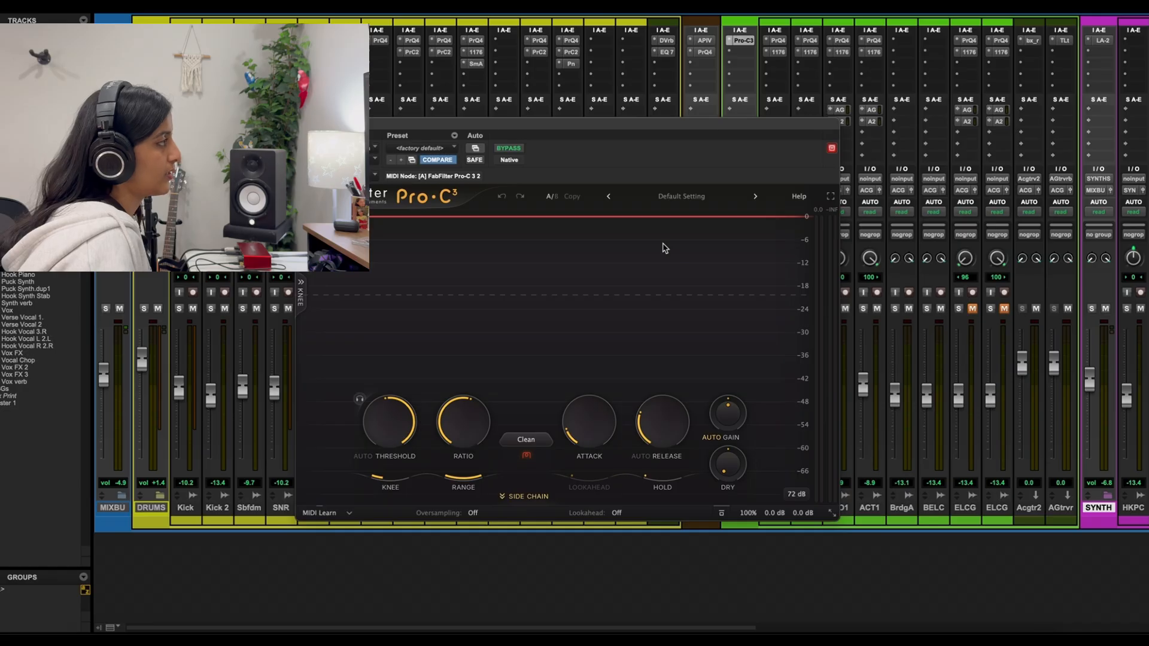
pyautogui.press('space')
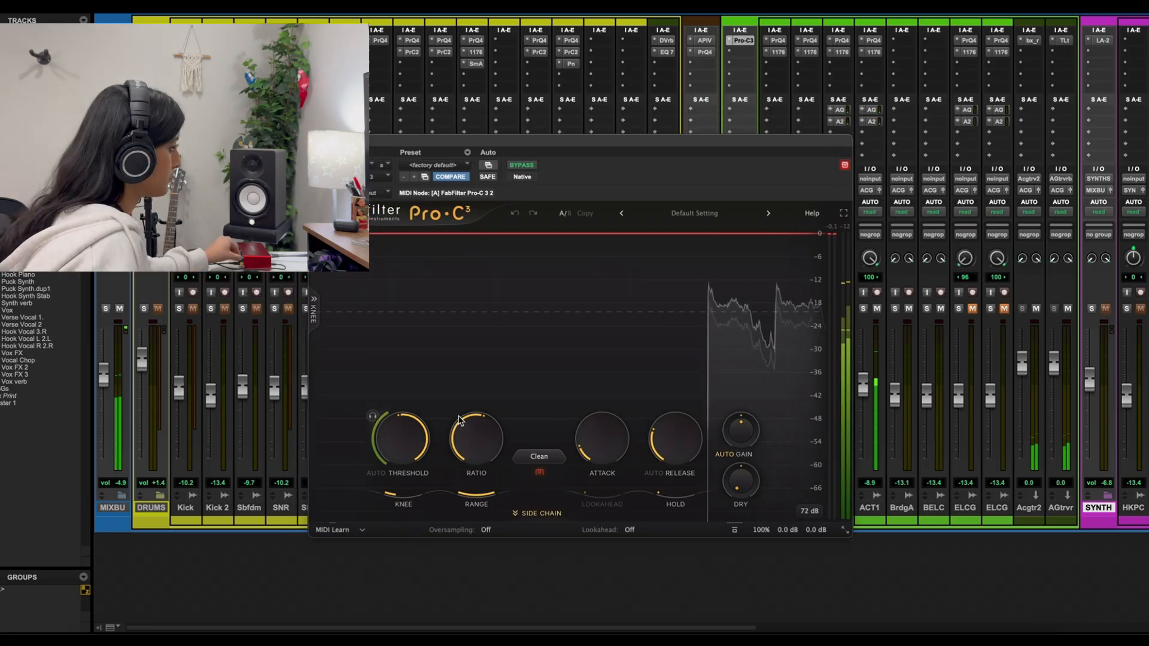
pyautogui.moveTo(401, 440)
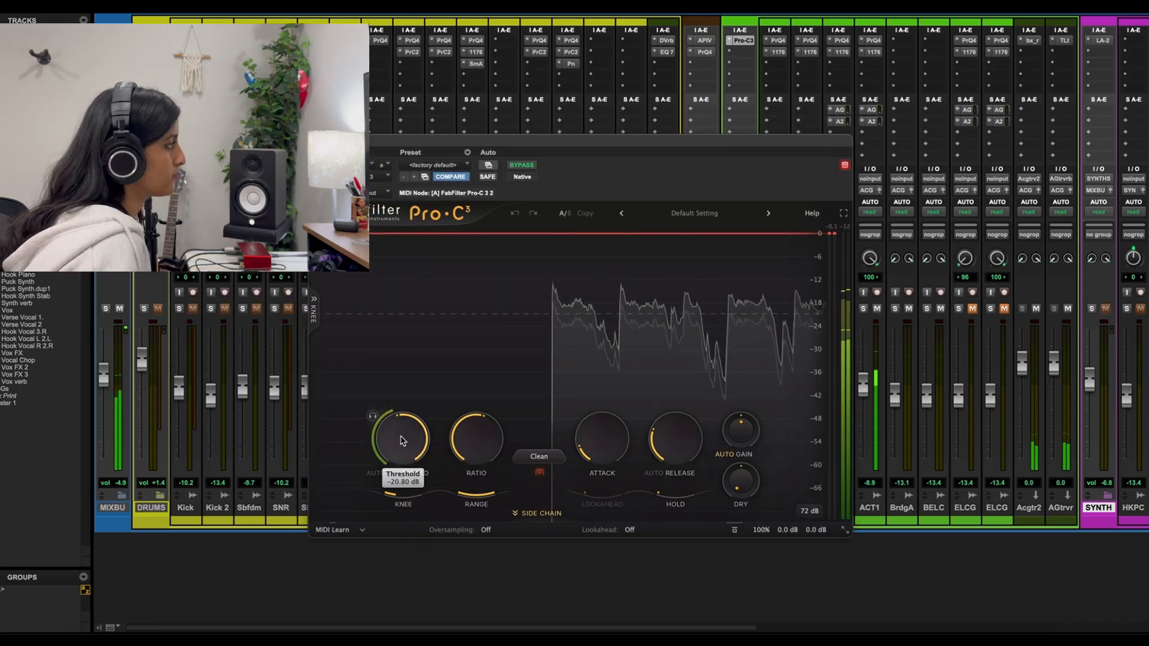
pyautogui.moveTo(400, 437); pyautogui.dragTo(399, 462)
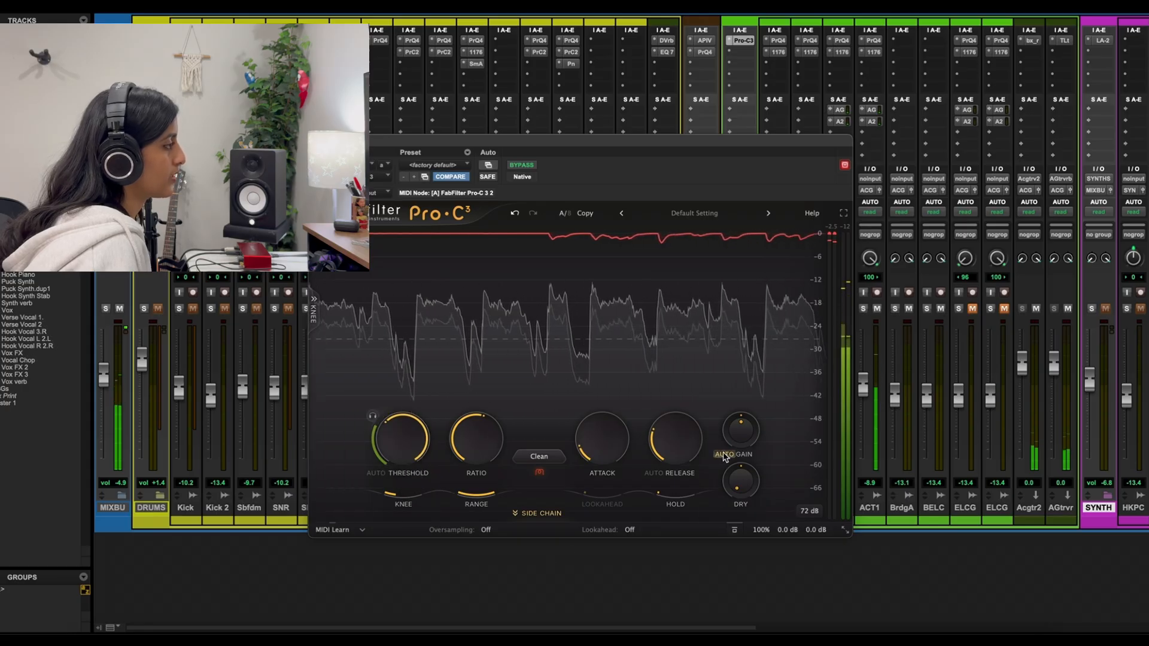
pyautogui.moveTo(725, 458)
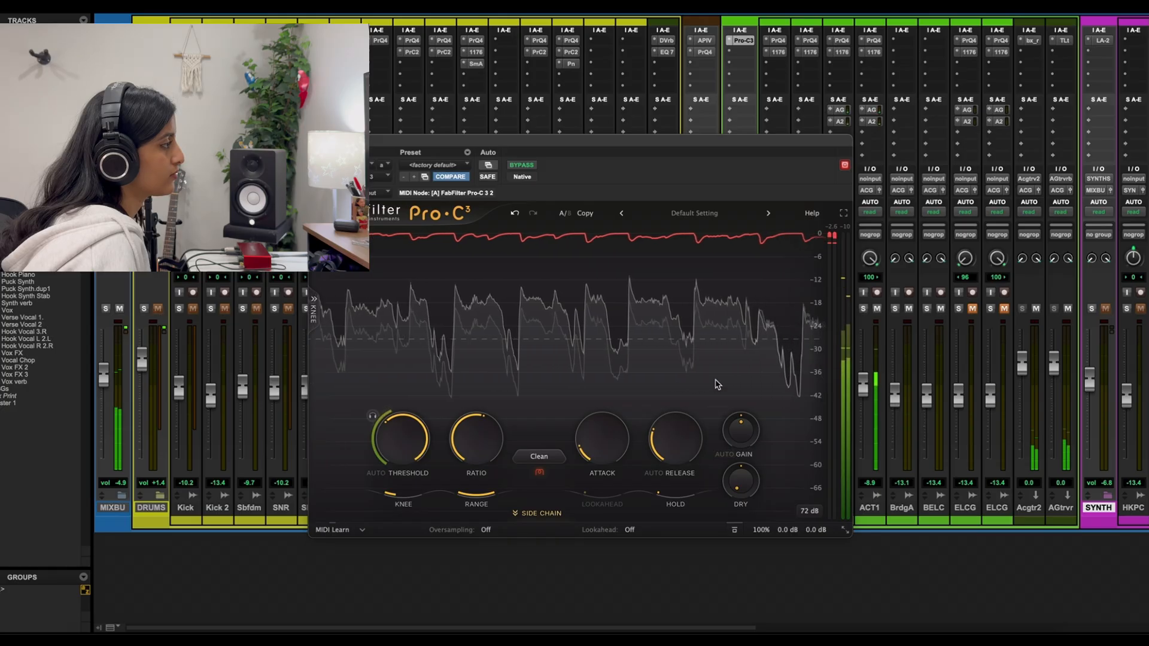
pyautogui.moveTo(411, 450)
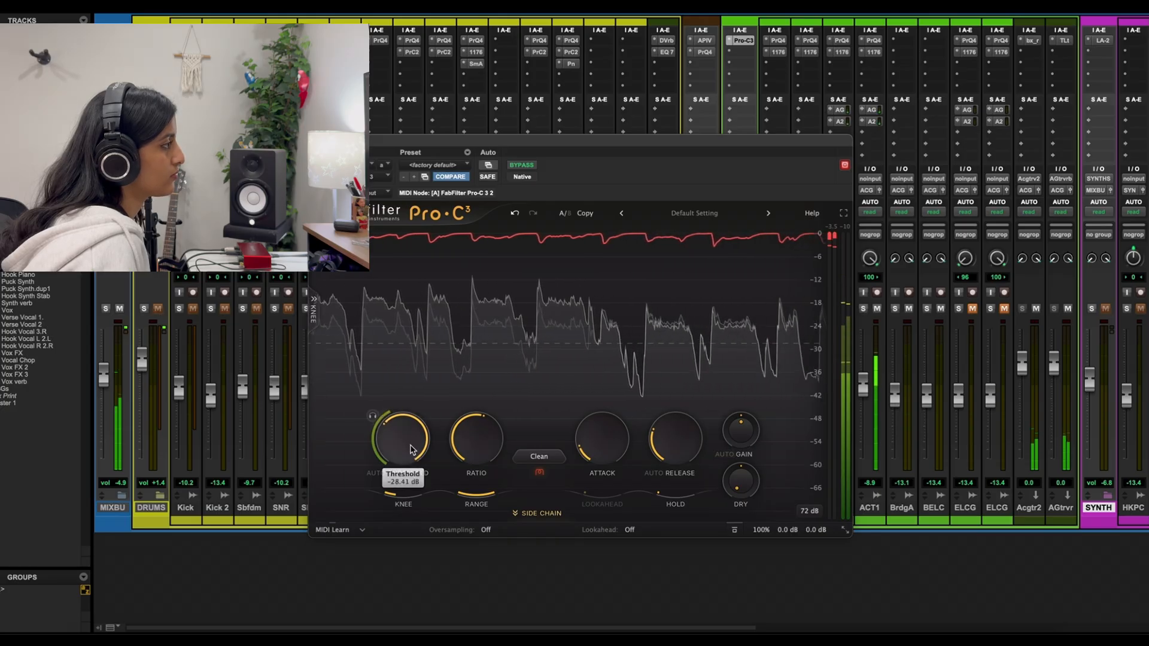
pyautogui.click(722, 454)
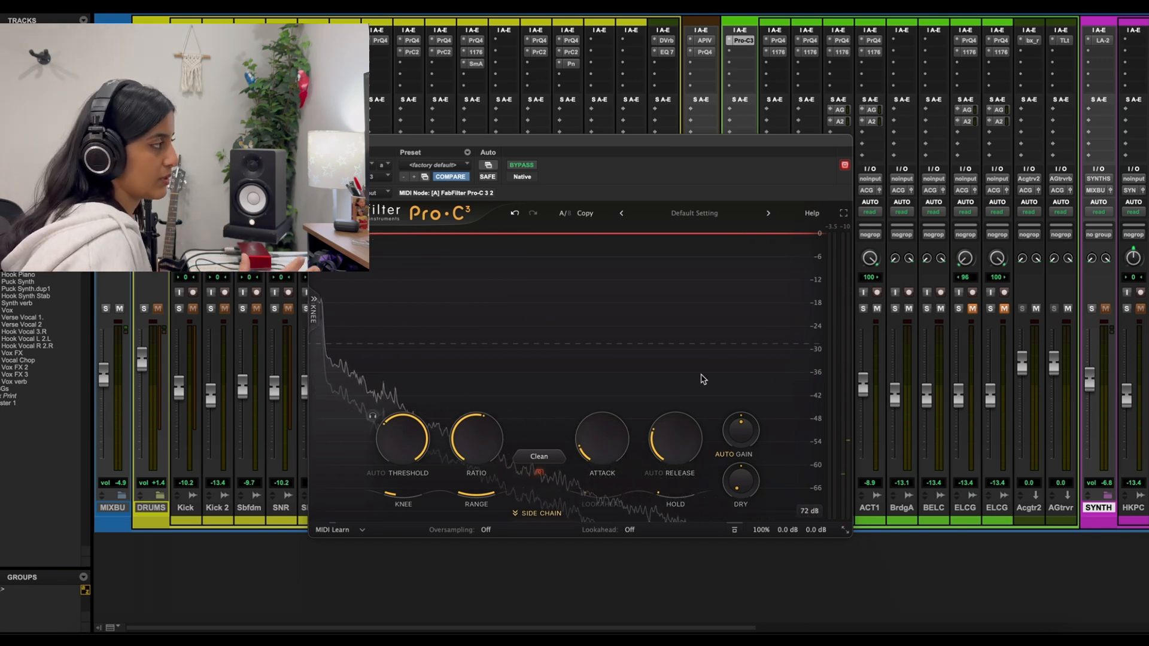
# Turn on auto release for the guitars, sweep the release amount to about 91% and back, and switch auto release off
pyautogui.click(658, 473)
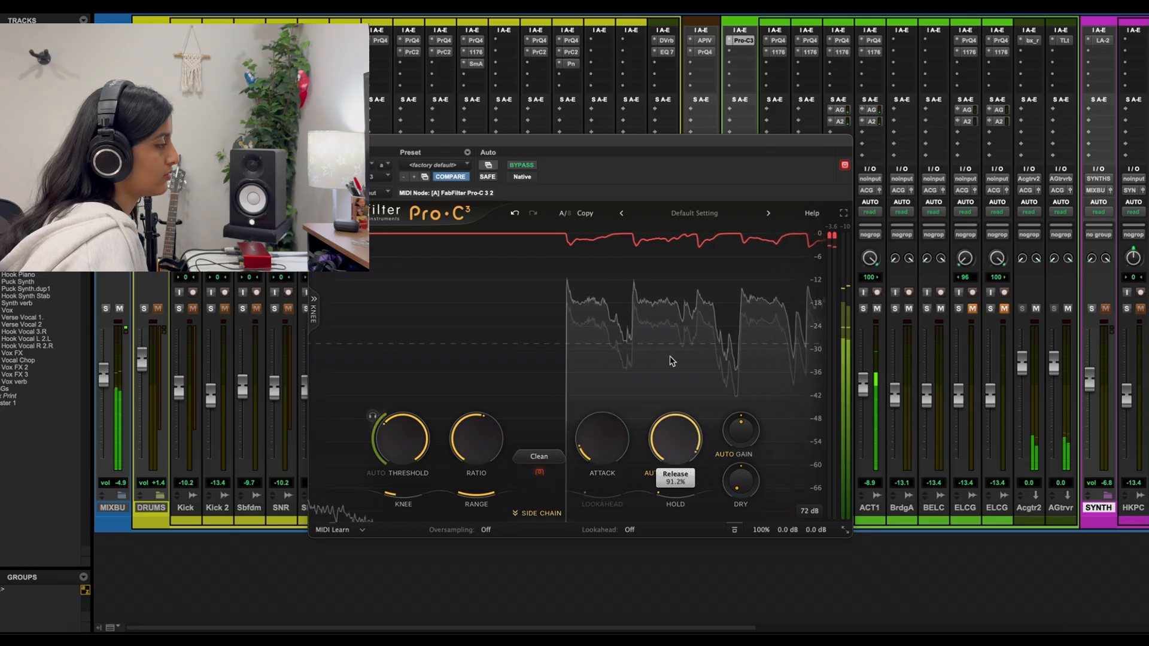
pyautogui.moveTo(670, 358); pyautogui.dragTo(691, 496)
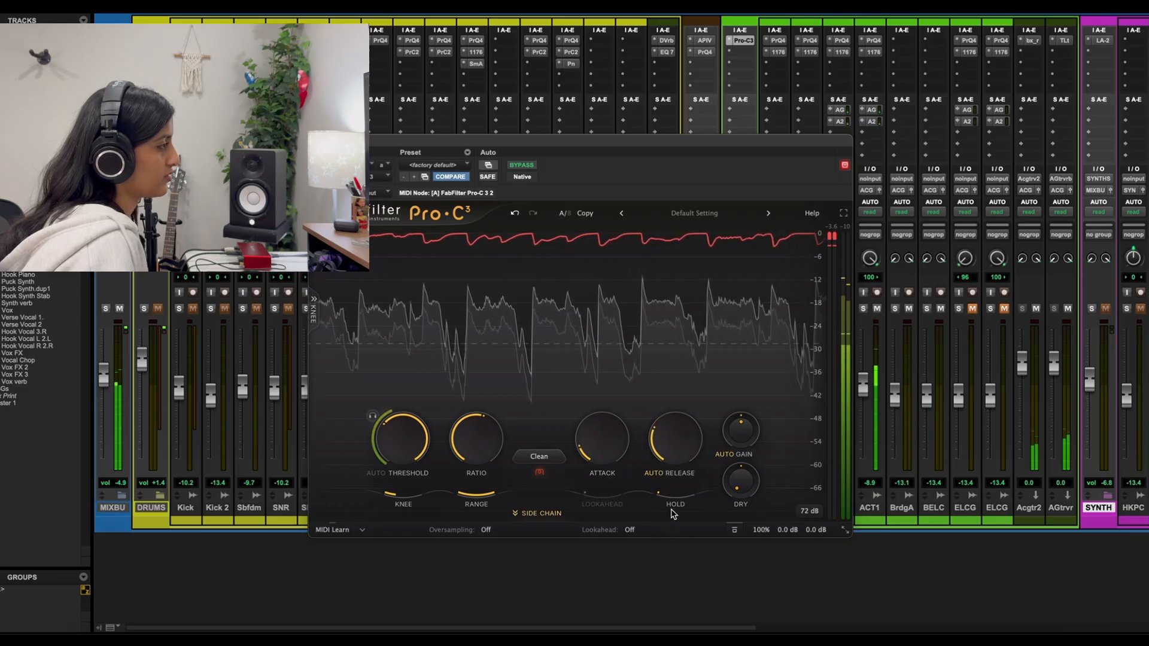
pyautogui.click(654, 472)
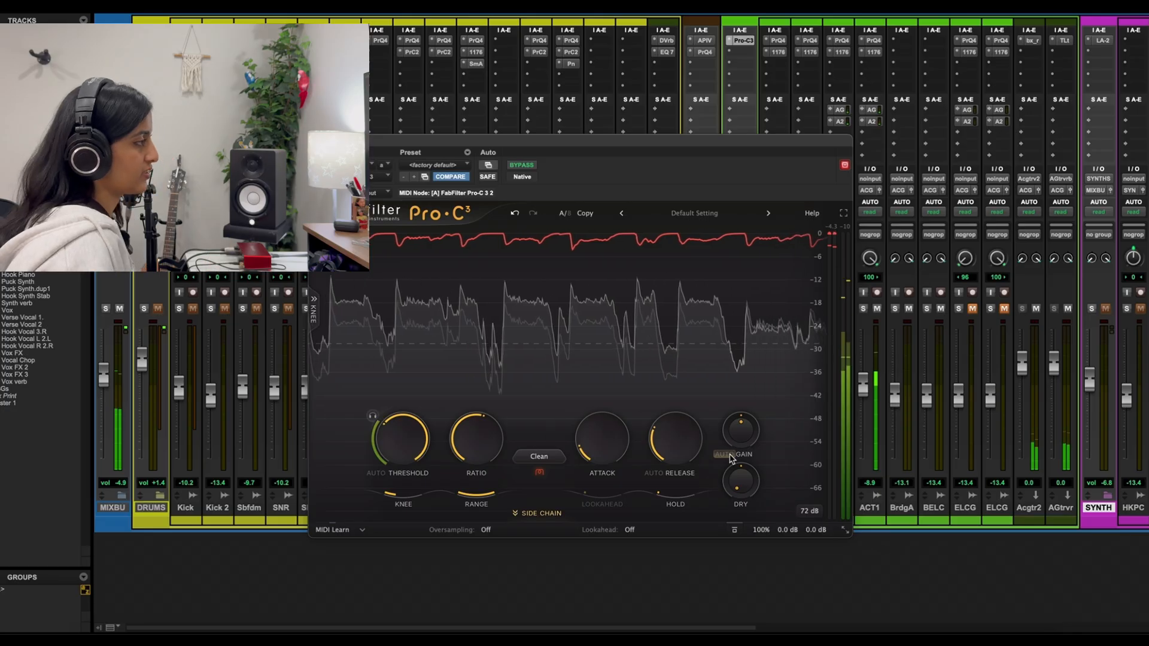
# Turn auto gain and auto release back on in the guitar compressor
pyautogui.click(725, 454)
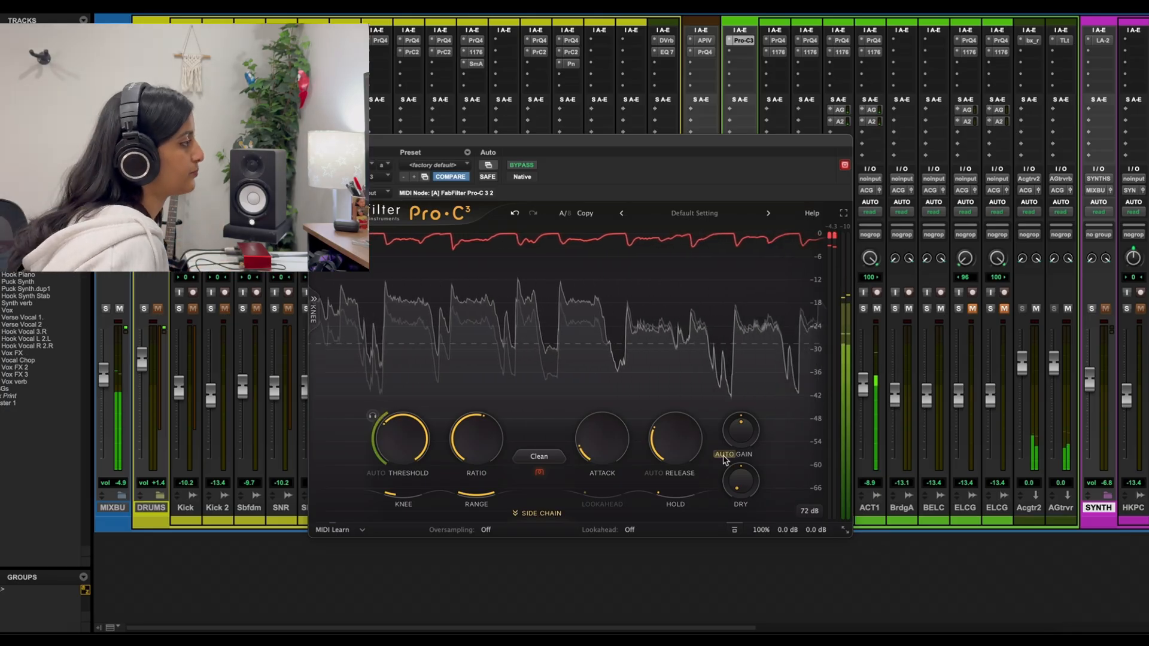
pyautogui.click(654, 472)
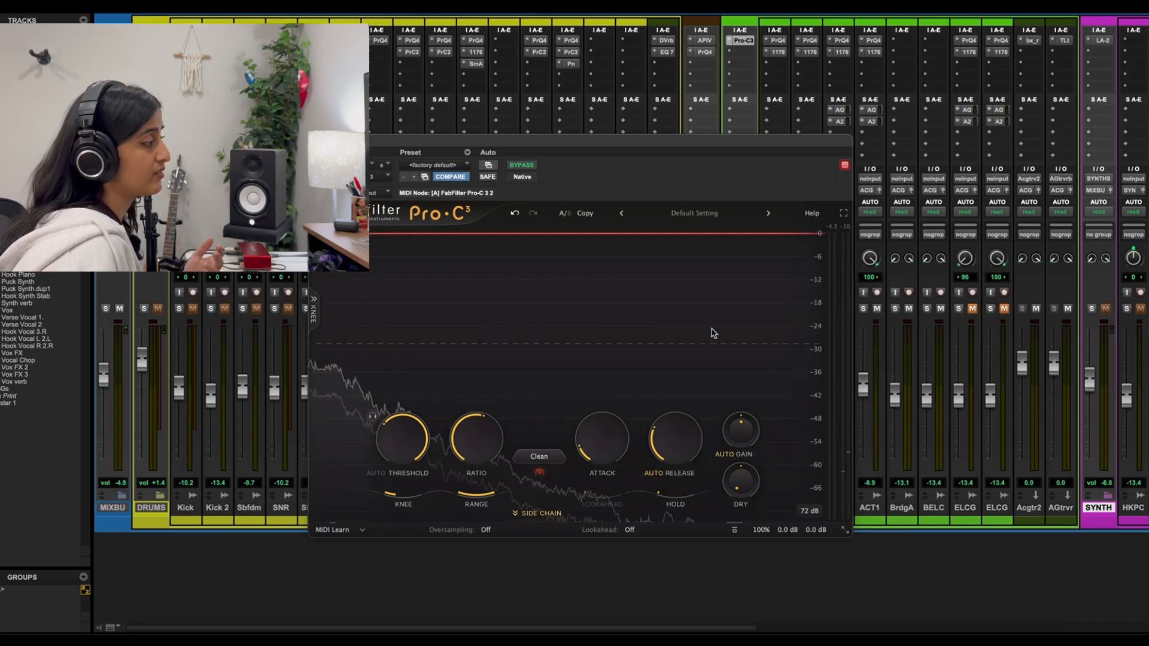
pyautogui.click(655, 476)
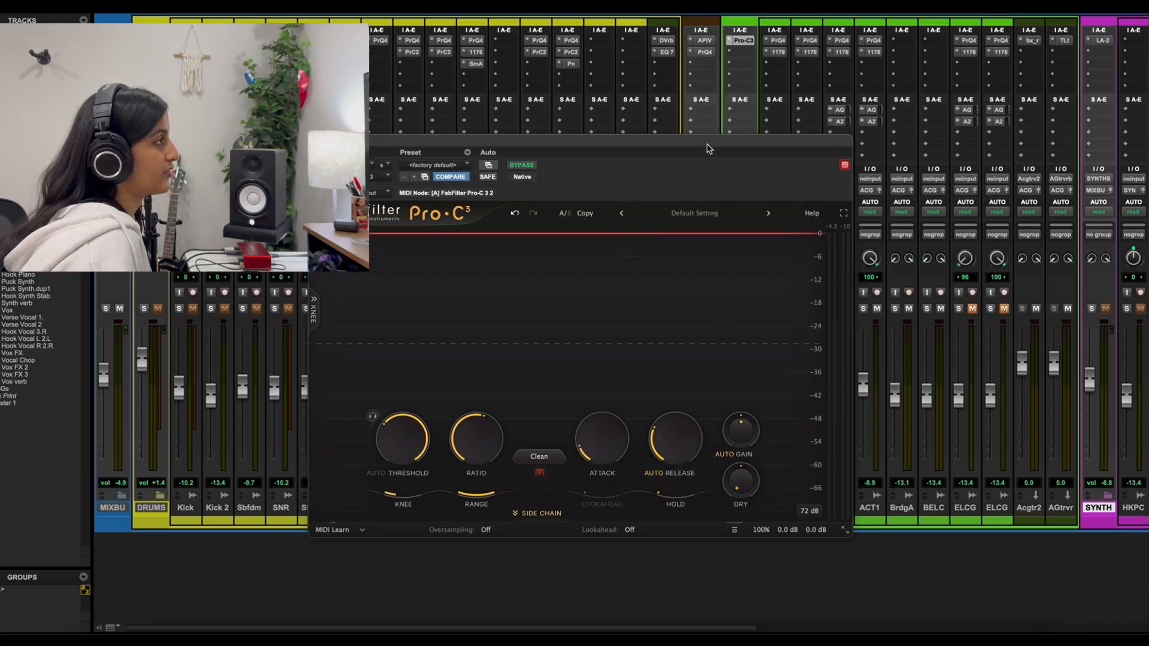
# Move the compressor window up and examine the oversampling options, leaving oversampling set to Off
pyautogui.moveTo(706, 149); pyautogui.dragTo(691, 67)
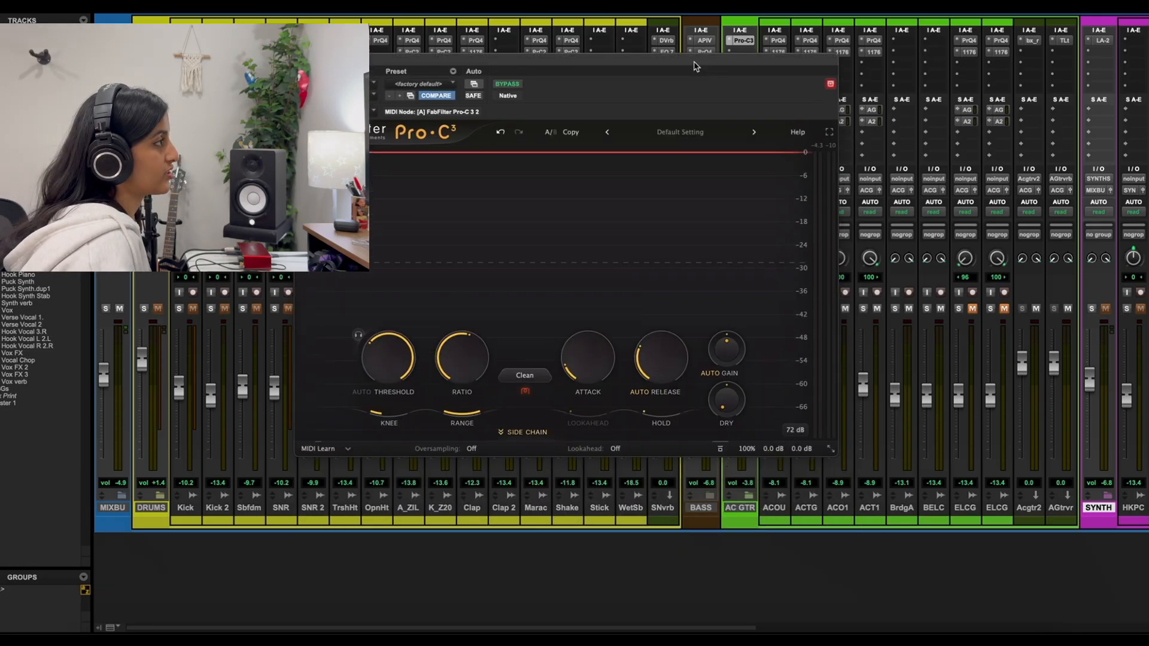
pyautogui.click(466, 451)
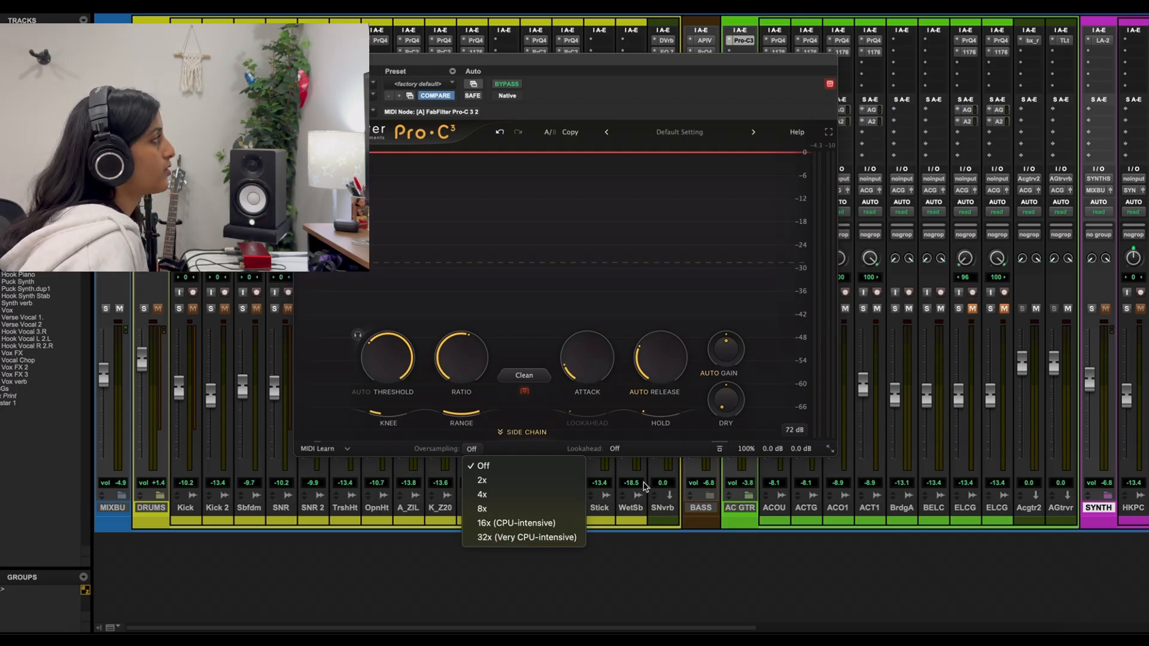
pyautogui.click(477, 450)
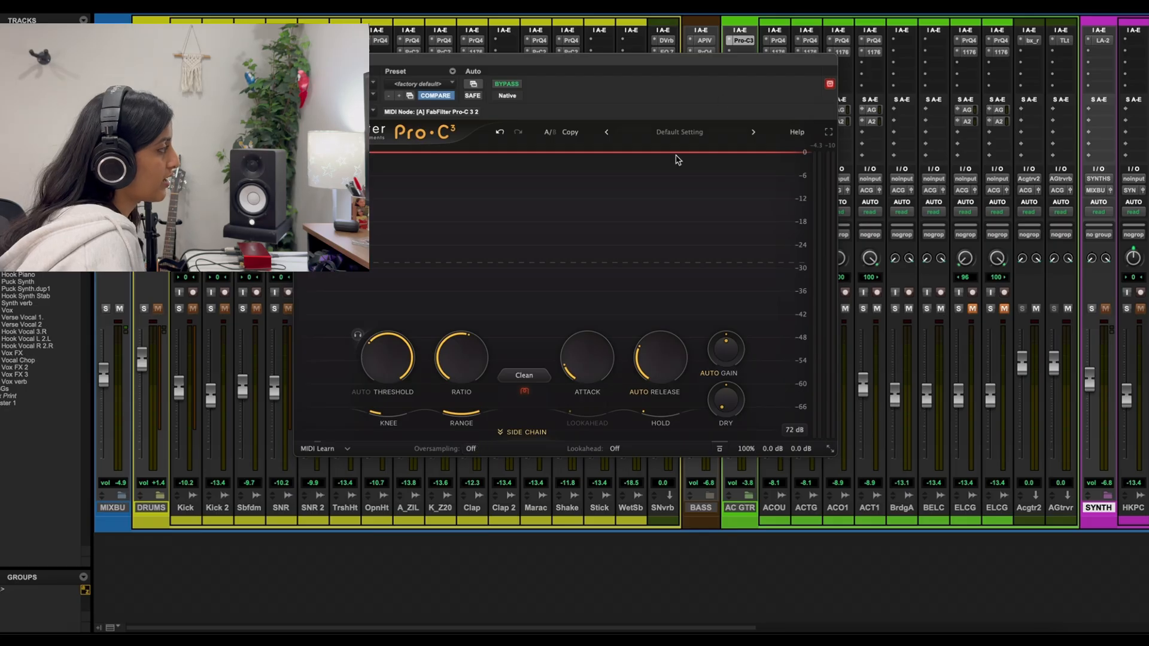
# Expand the guitar compressor's side chain section and show the mid/side options of Stereo Link
pyautogui.click(522, 432)
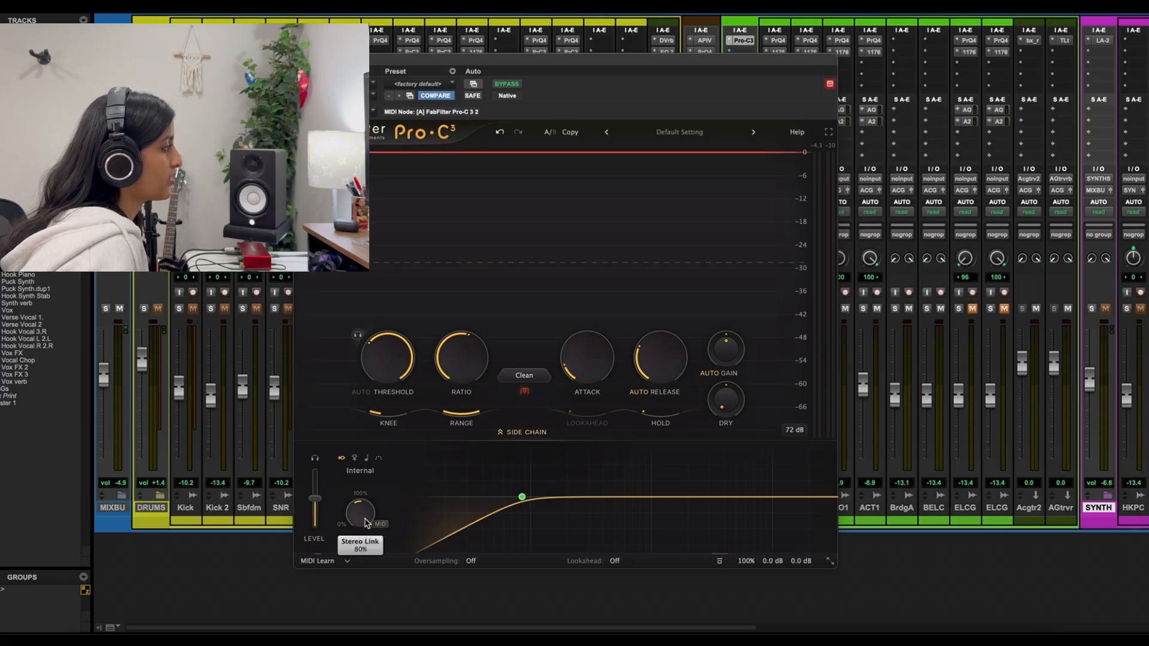
pyautogui.moveTo(379, 524)
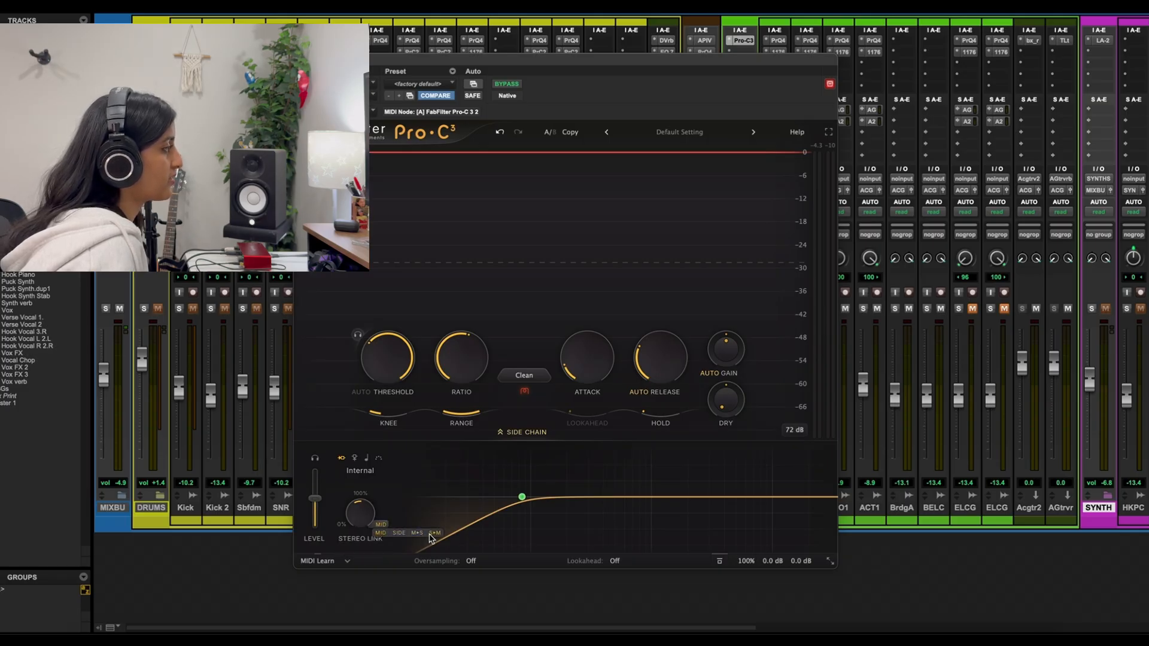